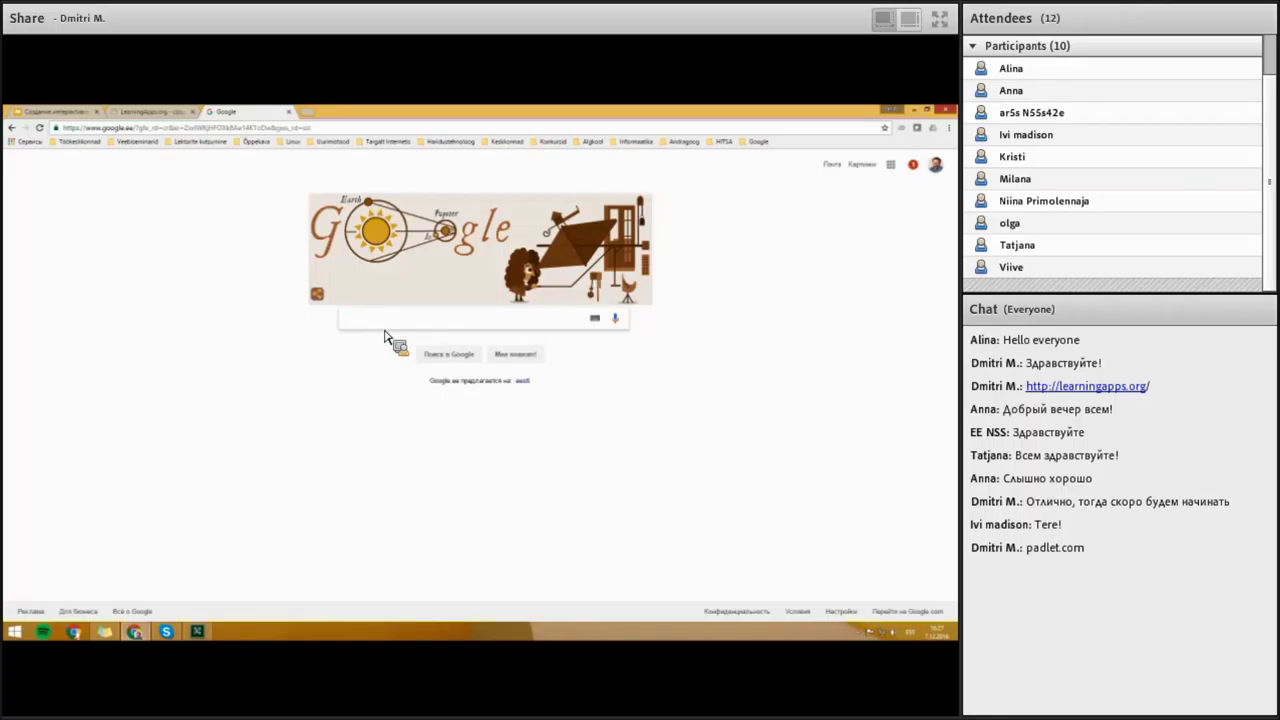
- Search Google Images for "колонки" and open the picture of the black Logitech speaker pair at full size
{"action": "type", "text": "колонк"}
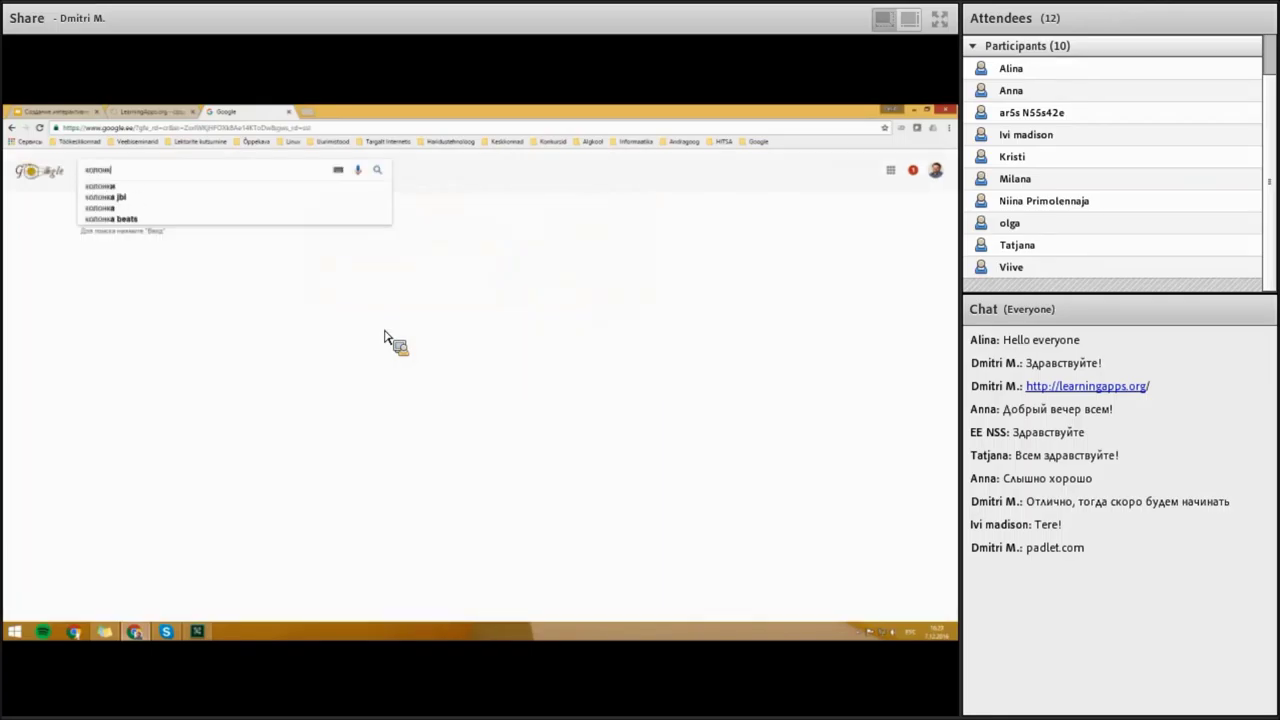
{"action": "type", "text": "и"}
{"action": "key", "text": "Return"}
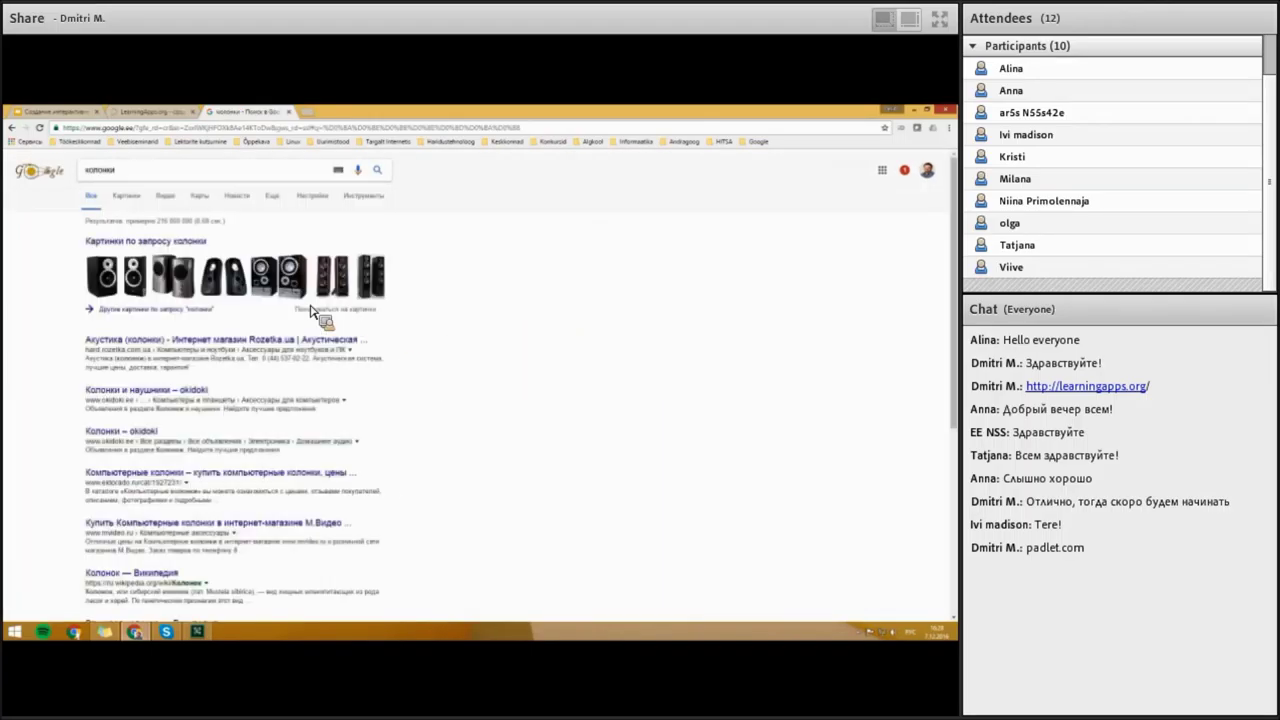
{"action": "left_click", "coordinate": [130, 199]}
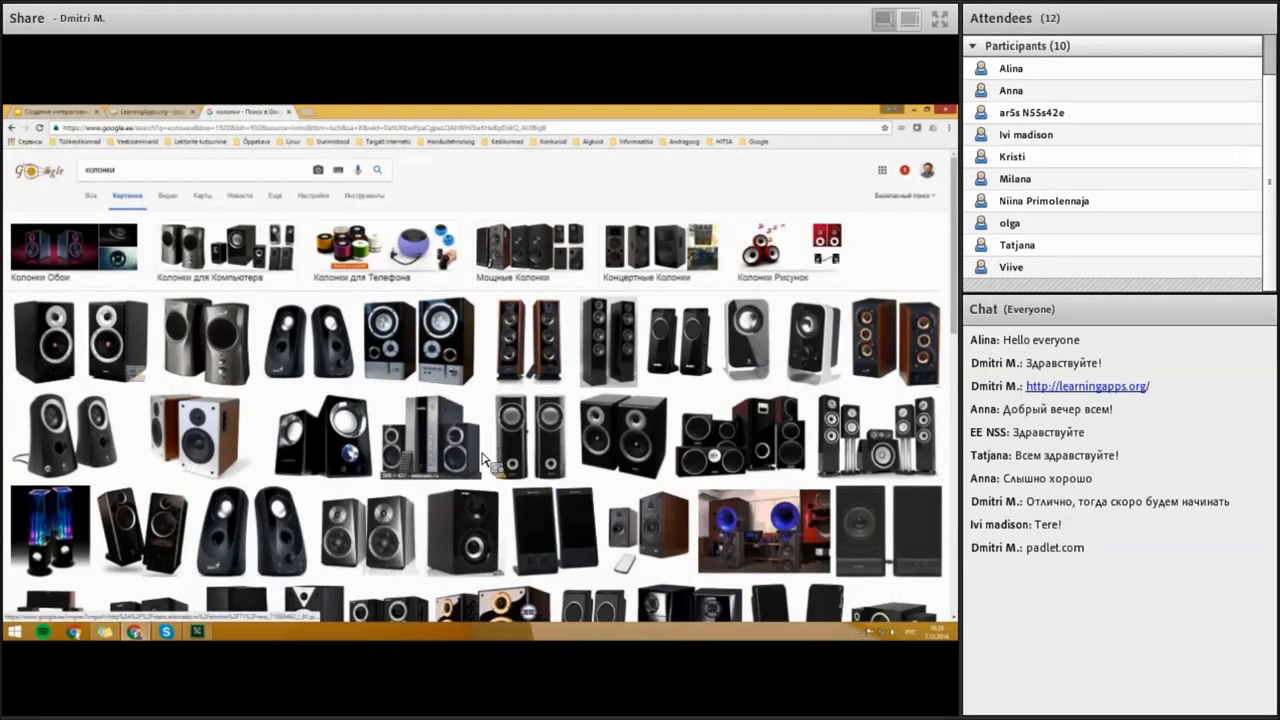
{"action": "left_click", "coordinate": [75, 435]}
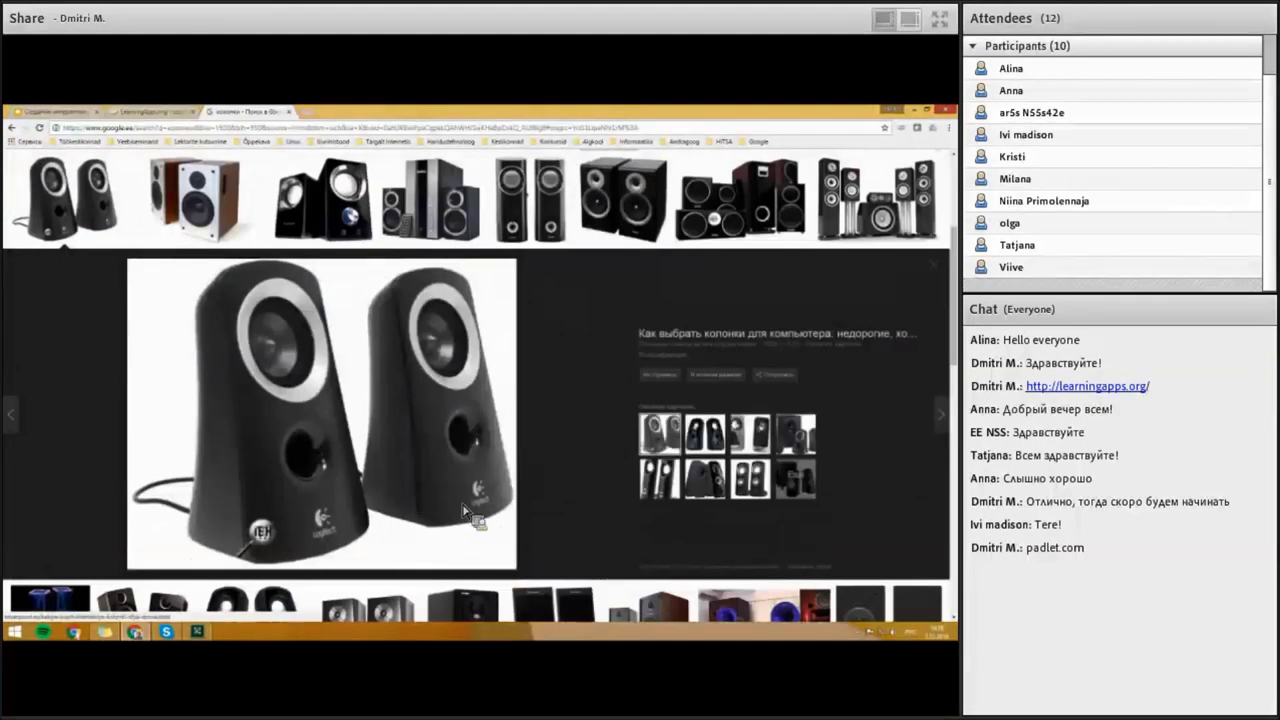
{"action": "left_click", "coordinate": [716, 377]}
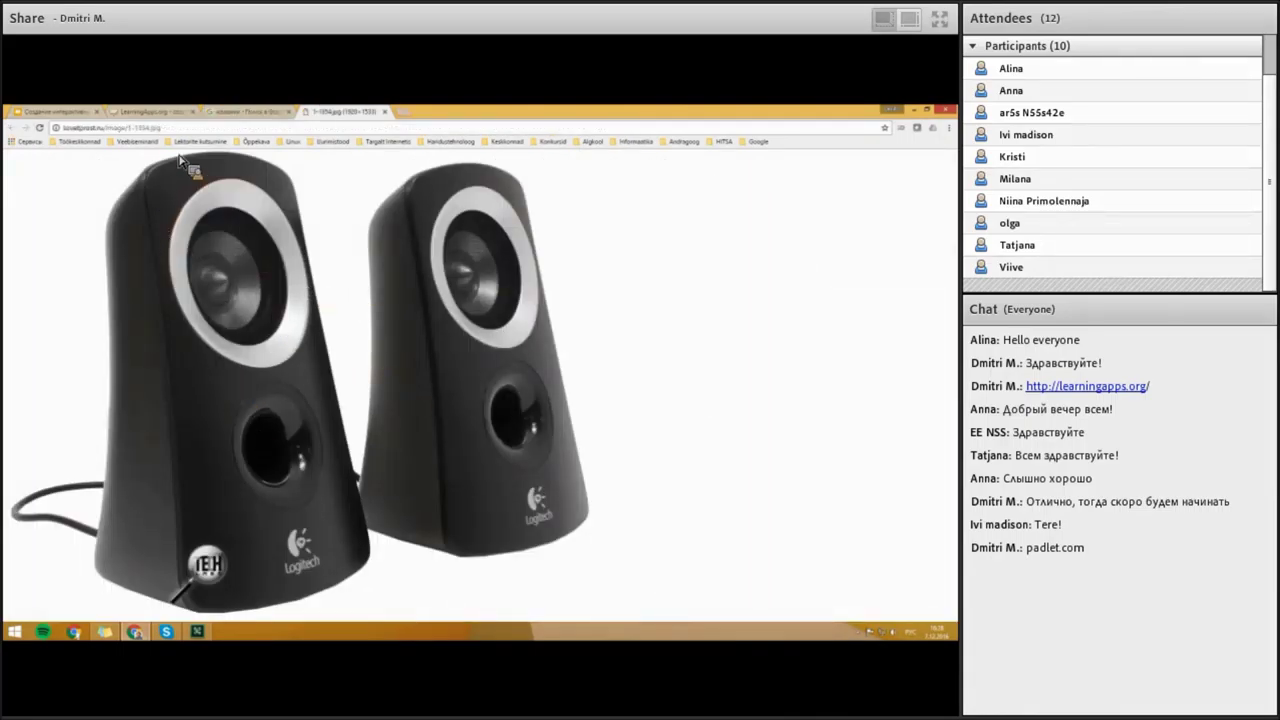
- Use the opened speaker image's web address as the picture of pair 2 and enter "Колонки" as its matching text
{"action": "left_click", "coordinate": [148, 134]}
{"action": "right_click", "coordinate": [141, 132]}
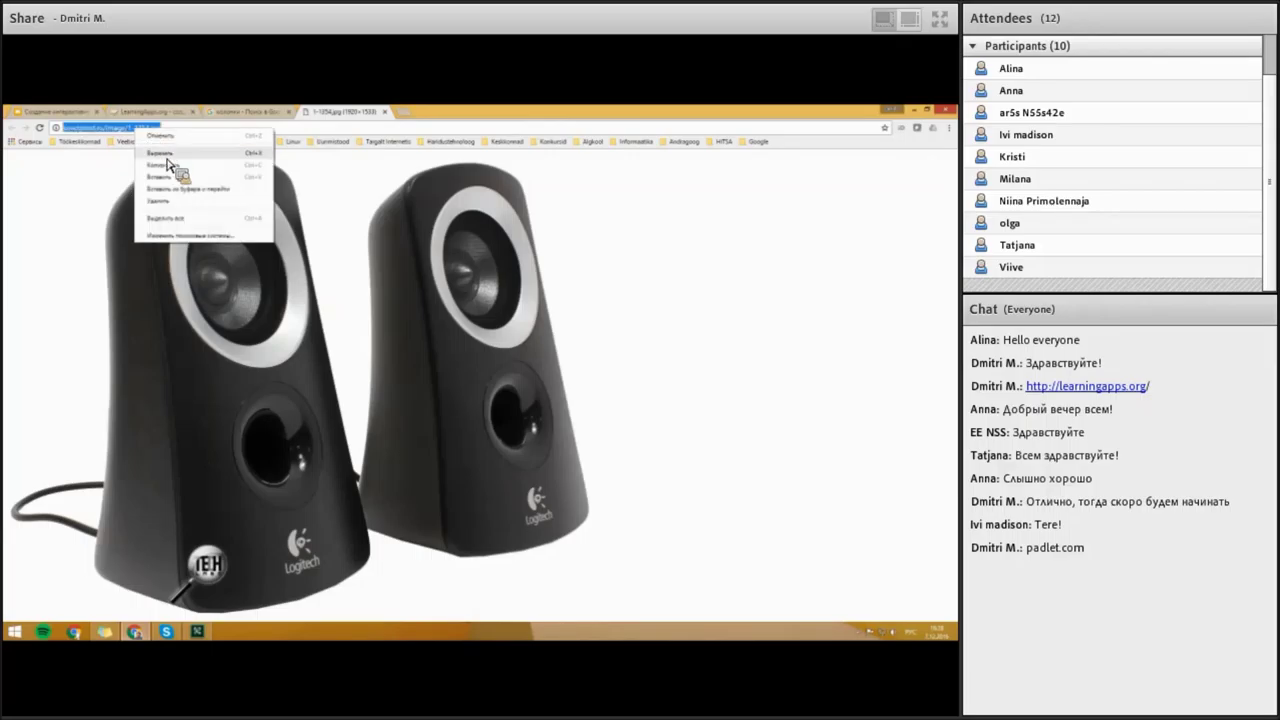
{"action": "left_click", "coordinate": [171, 166]}
{"action": "left_click", "coordinate": [168, 113]}
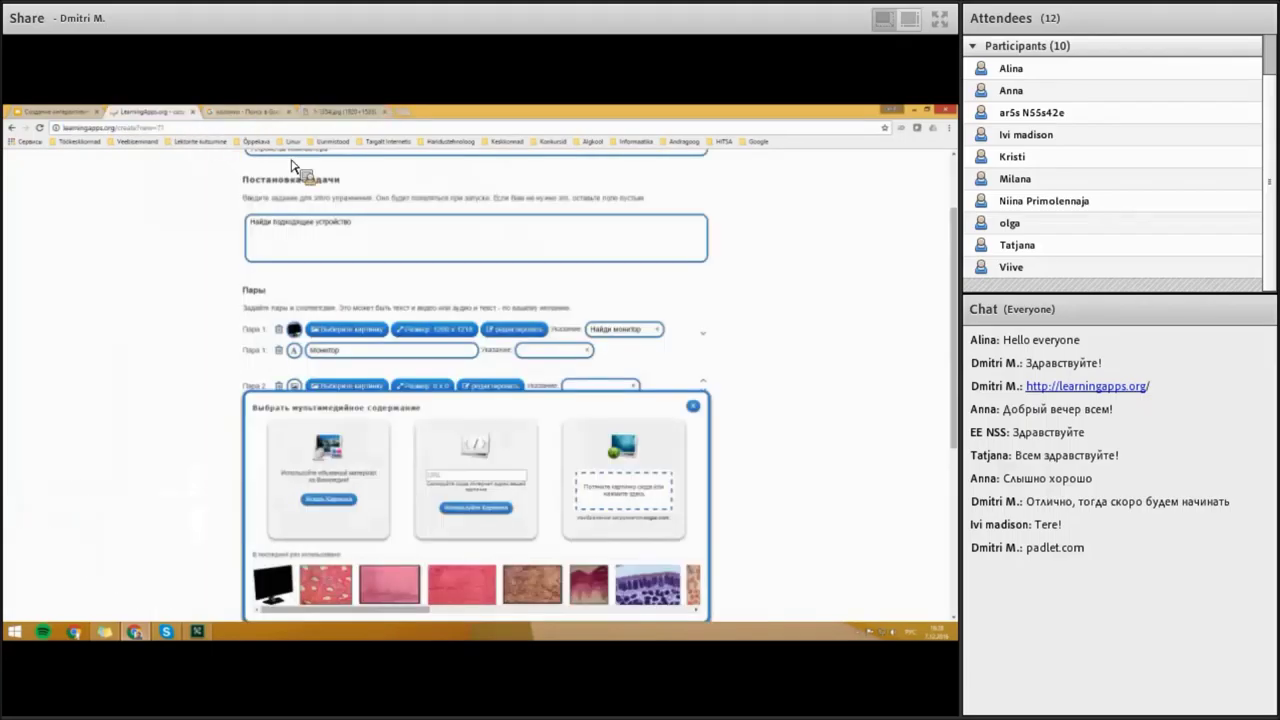
{"action": "left_click_drag", "start_coordinate": [398, 348], "coordinate": [600, 420]}
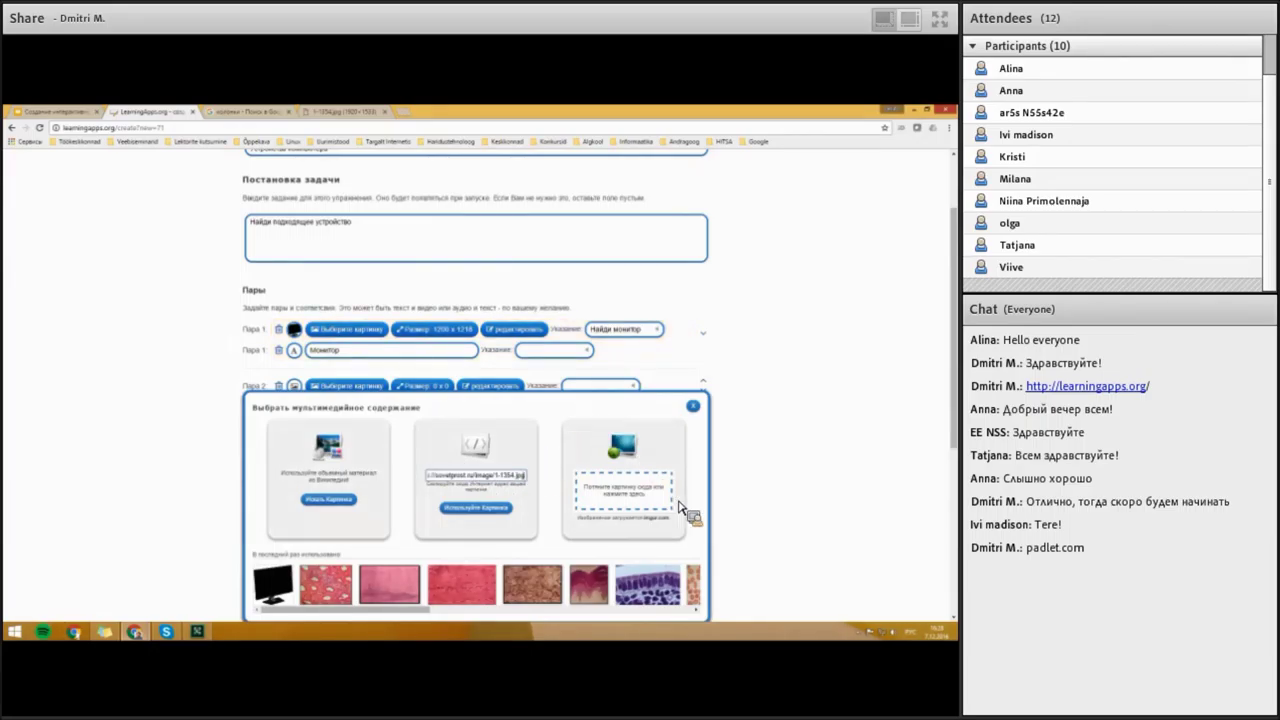
{"action": "left_click", "coordinate": [480, 508]}
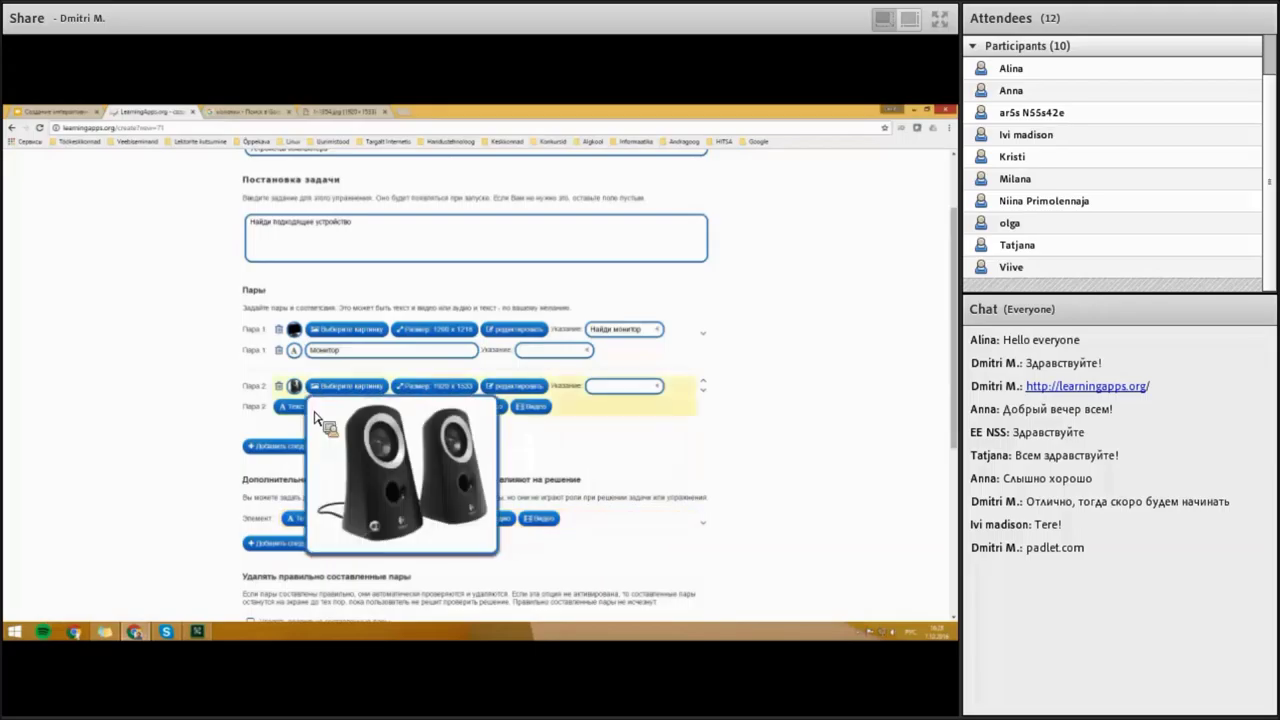
{"action": "mouse_move", "coordinate": [303, 388]}
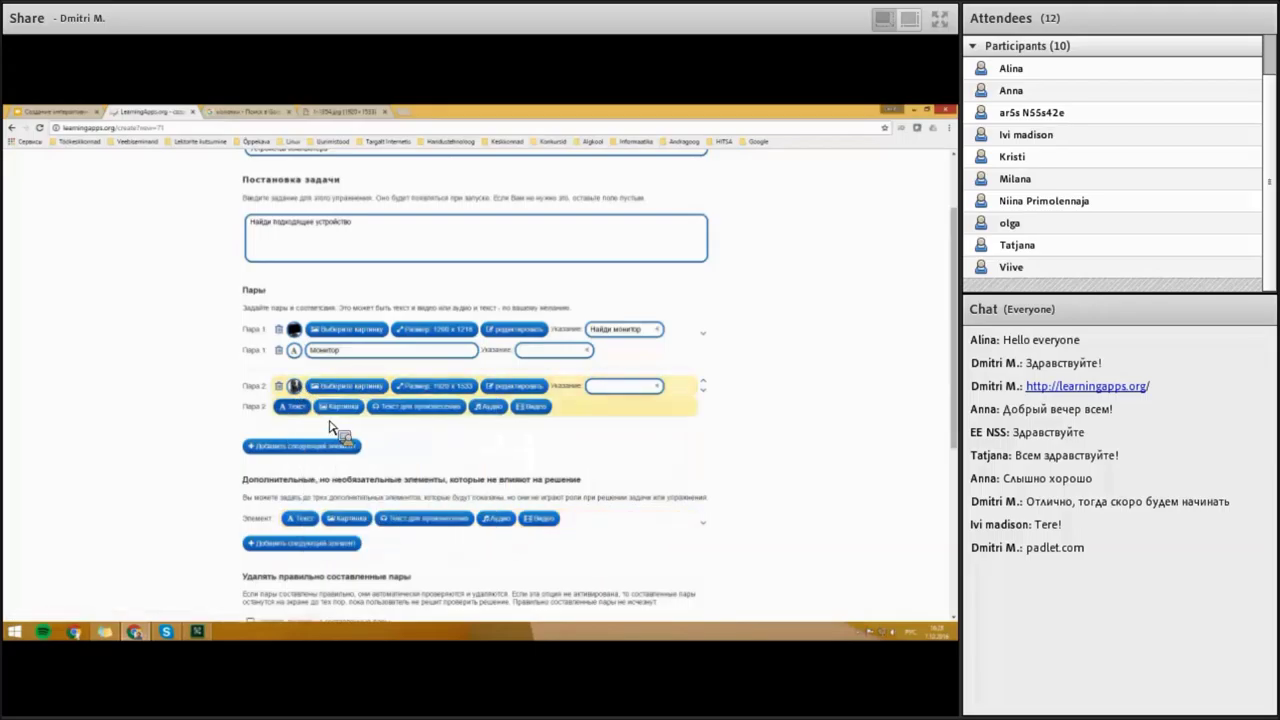
{"action": "left_click", "coordinate": [292, 406]}
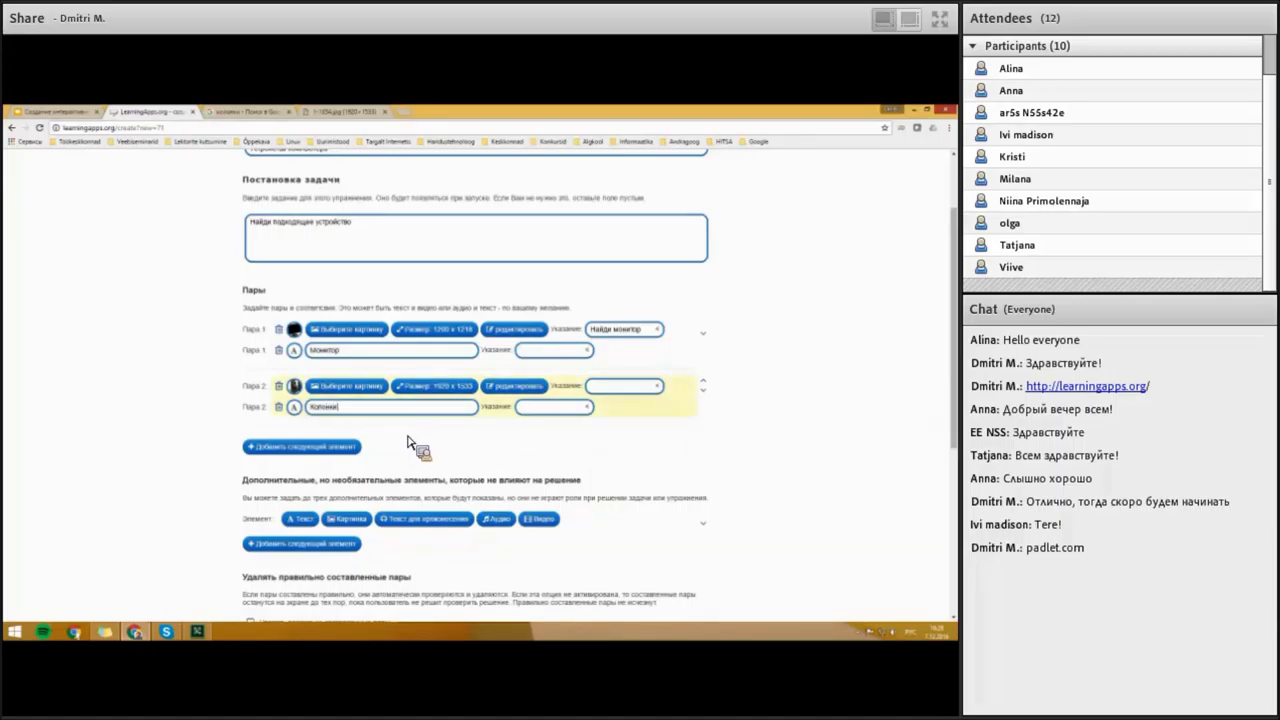
- Add a third pair with a video as its first element and search YouTube videos for "компьютер"
{"action": "left_click", "coordinate": [330, 446]}
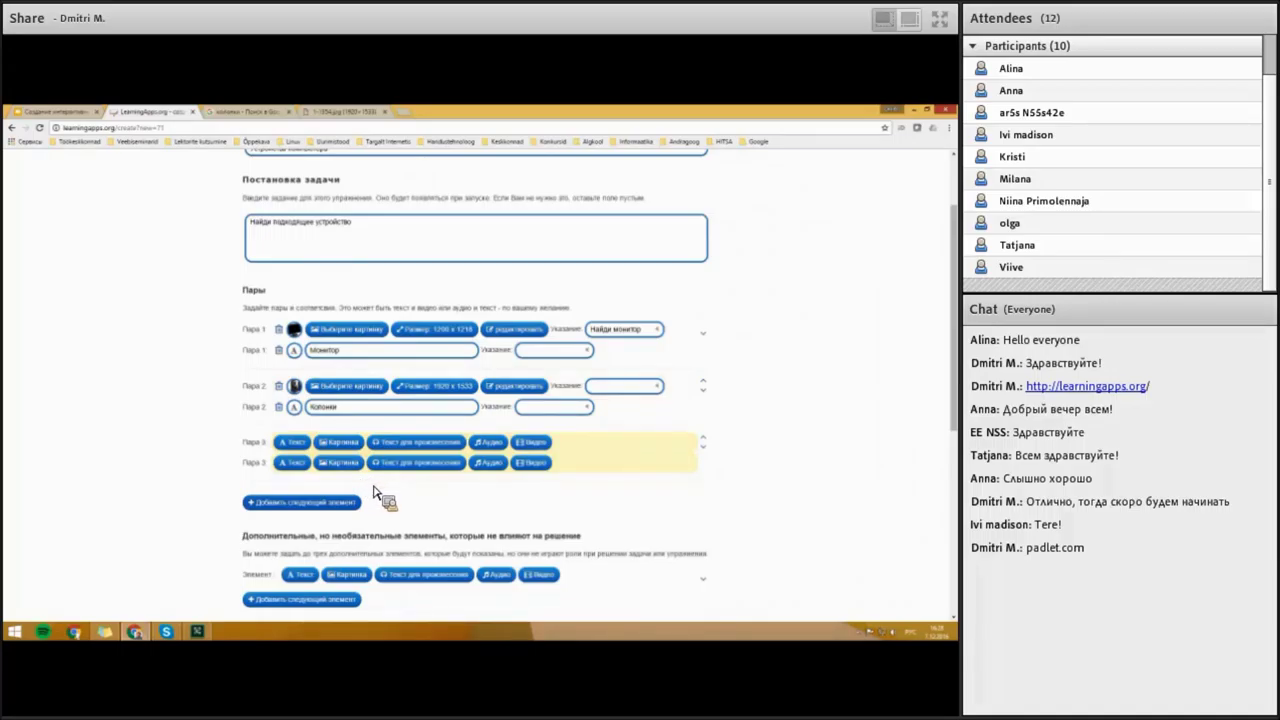
{"action": "left_click", "coordinate": [540, 443]}
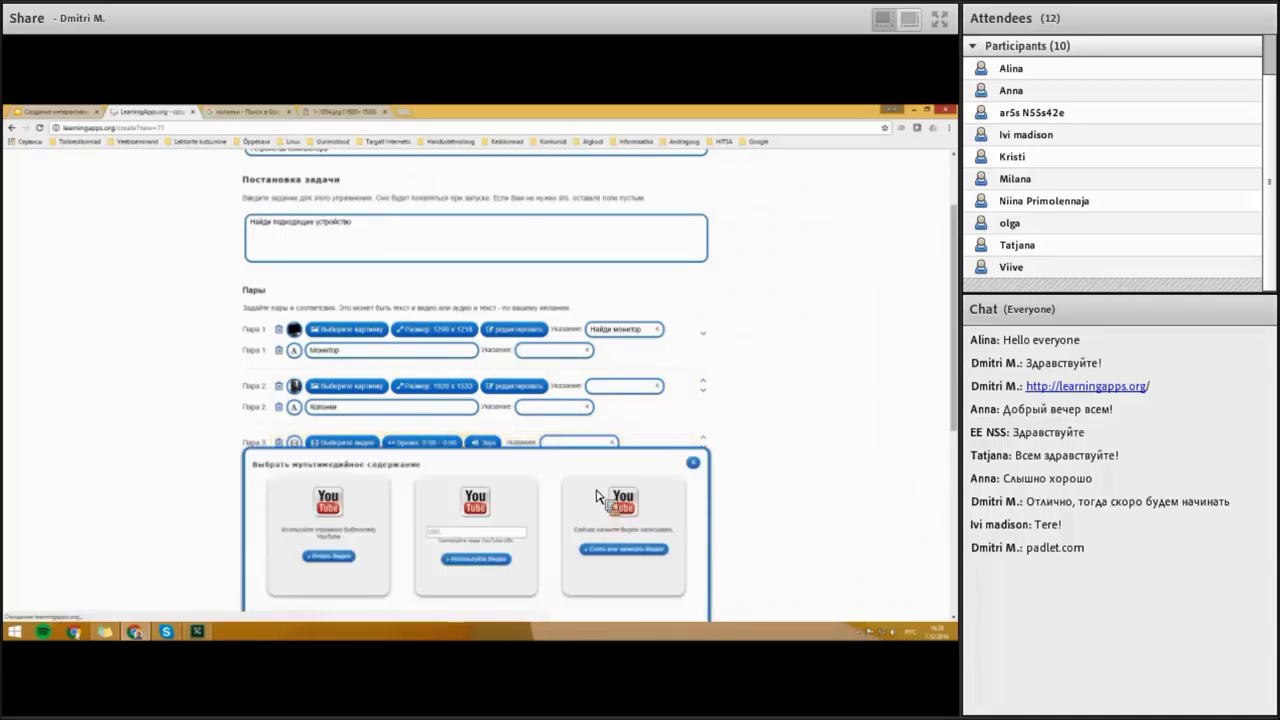
{"action": "scroll", "coordinate": [560, 498], "scroll_direction": "down", "scroll_amount": 1}
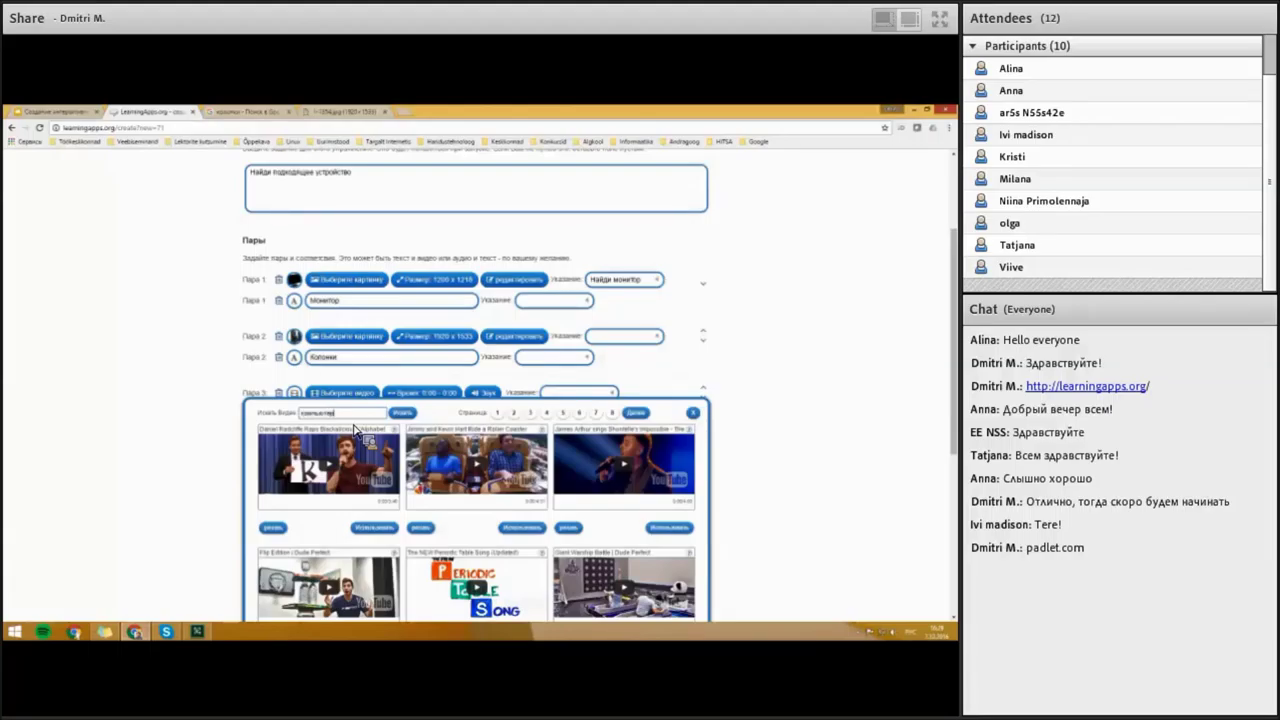
{"action": "left_click", "coordinate": [402, 414]}
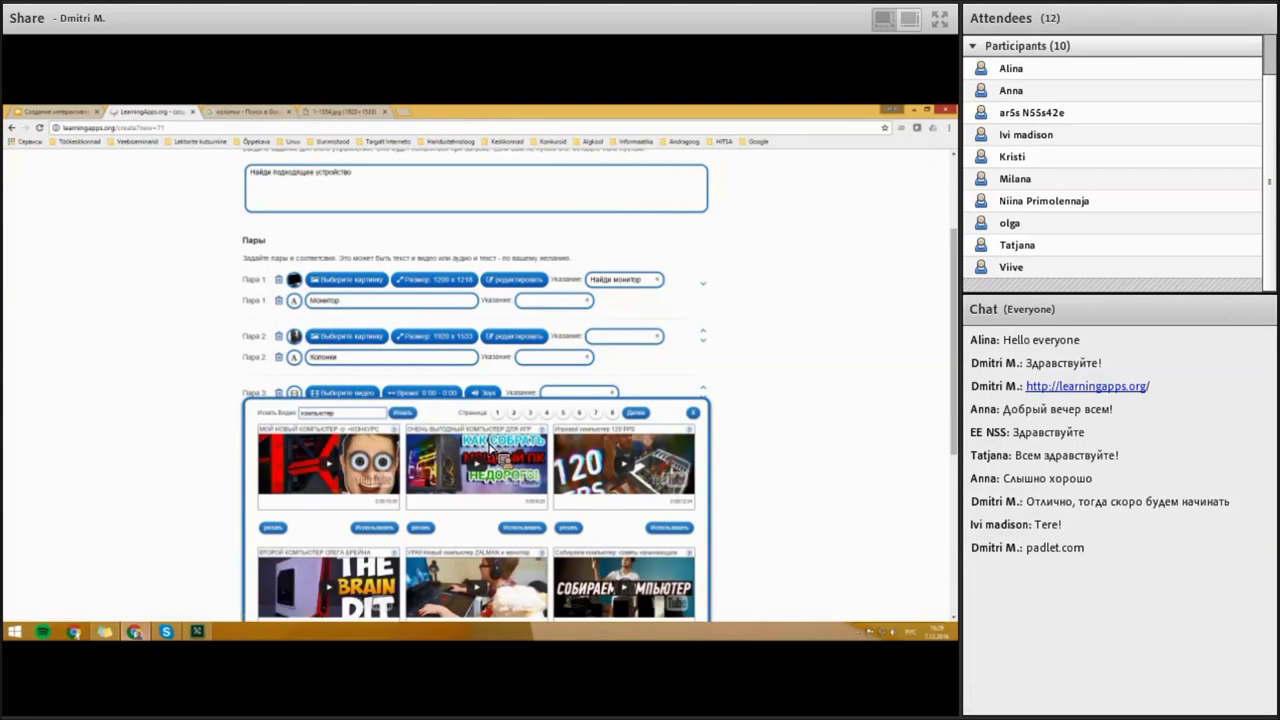
{"action": "scroll", "coordinate": [490, 450], "scroll_direction": "down", "scroll_amount": 1}
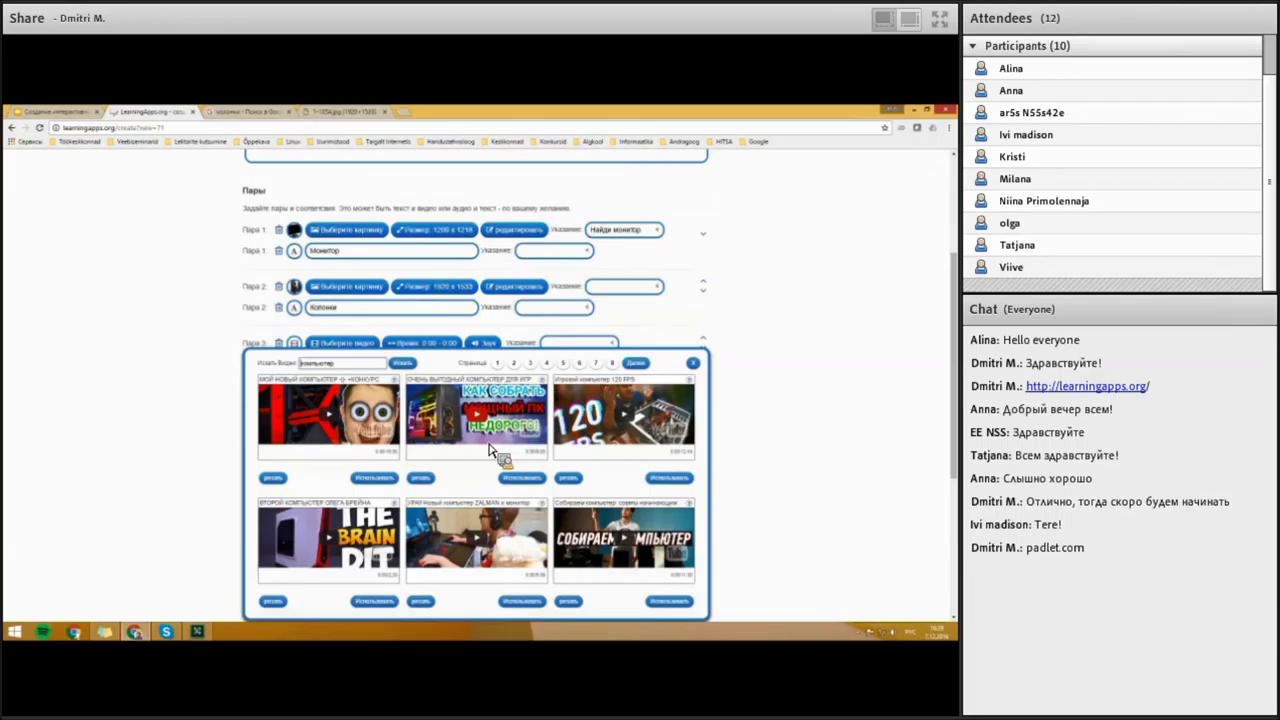
- Trim the "Собираем компьютер" video to the excerpt from 0:30 to 1:30 and insert it into pair 3
{"action": "left_click", "coordinate": [632, 555]}
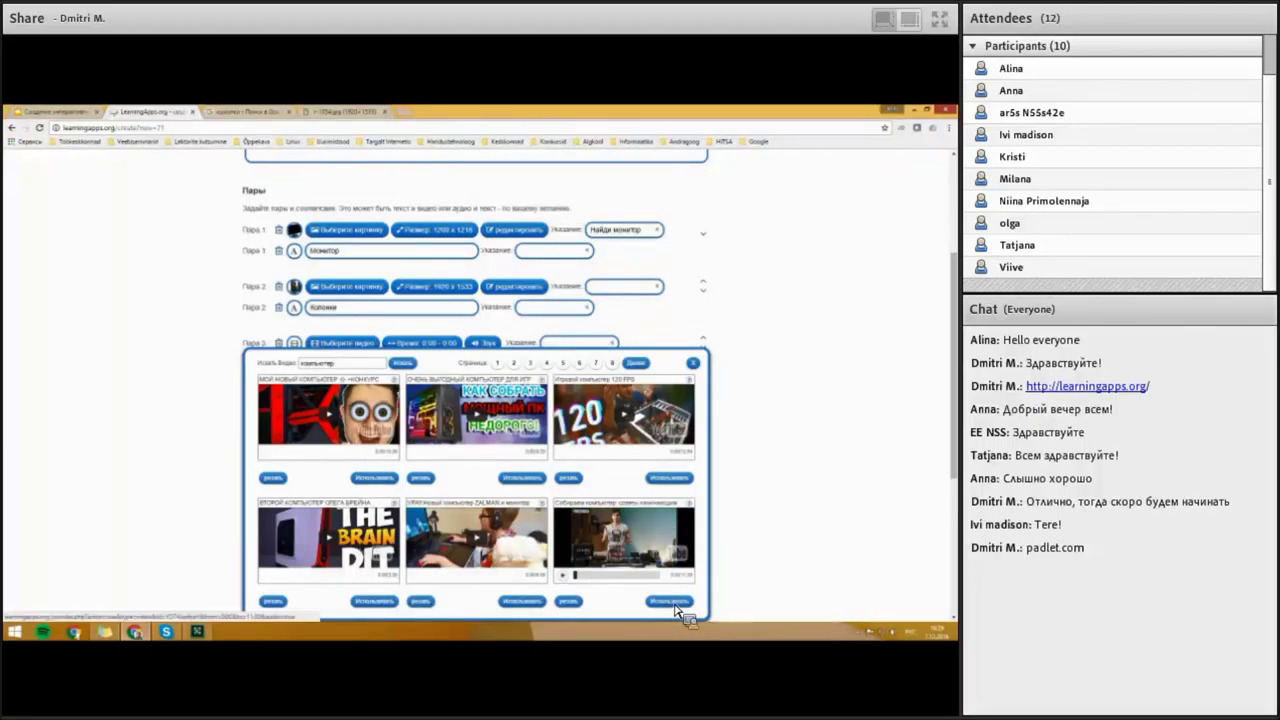
{"action": "left_click", "coordinate": [580, 605]}
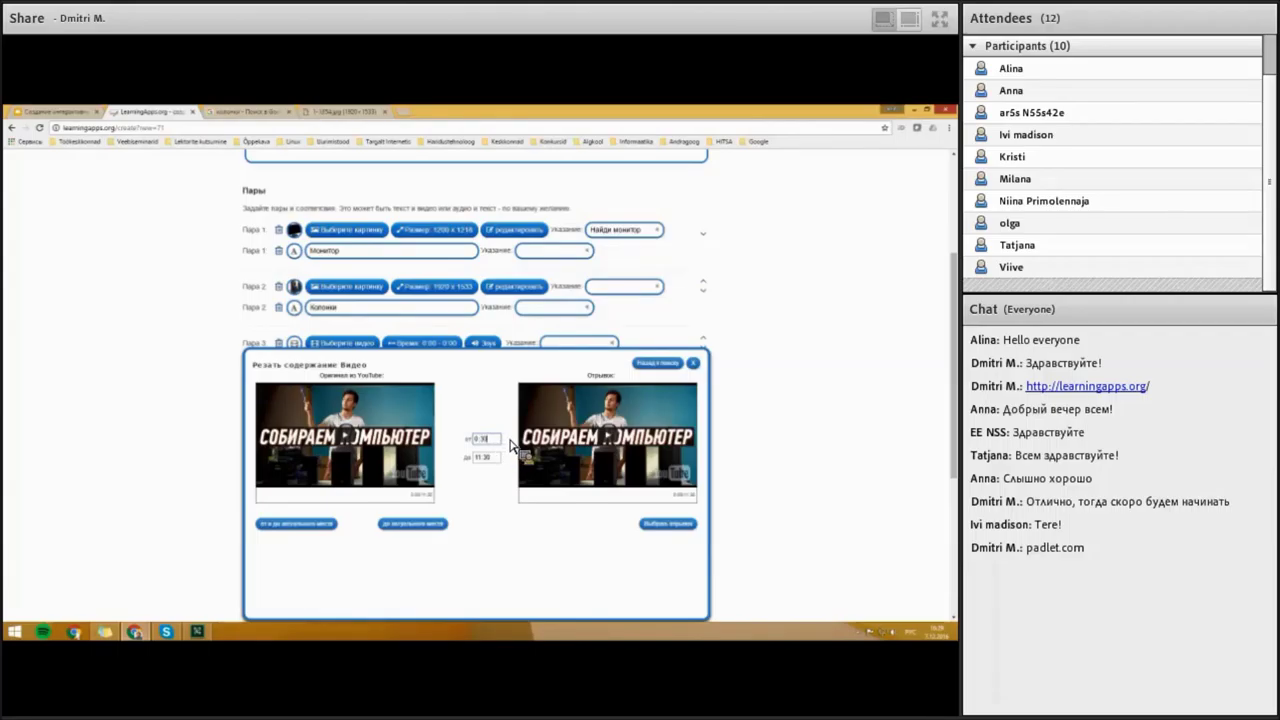
{"action": "type", "text": "8:30"}
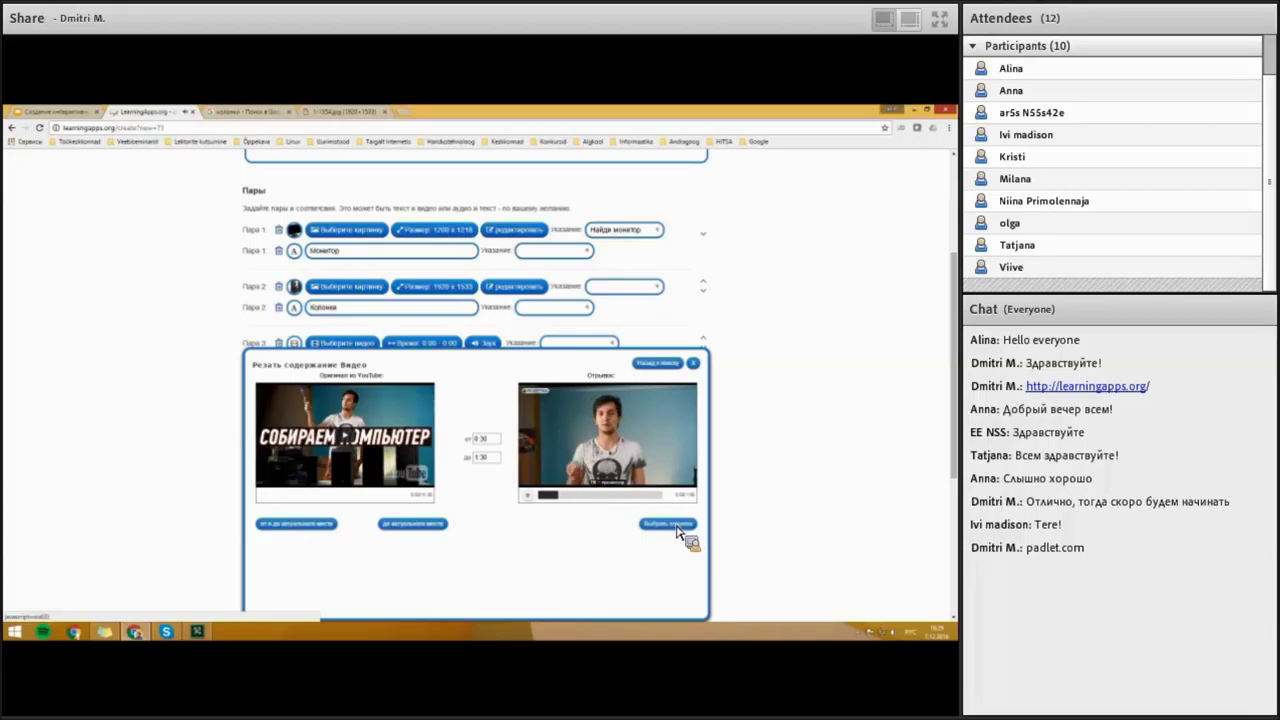
{"action": "left_click", "coordinate": [677, 528]}
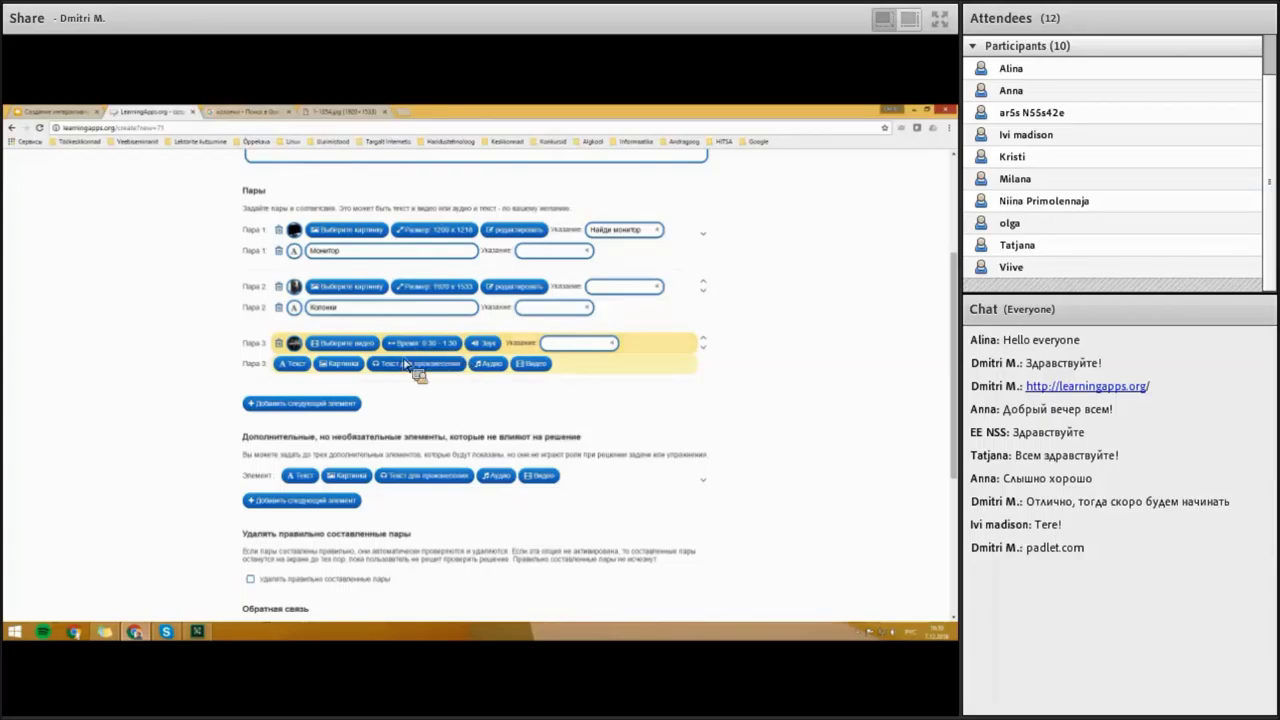
- Upload the desktop computer picture from the local files as the matching element of pair 3
{"action": "left_click", "coordinate": [340, 364]}
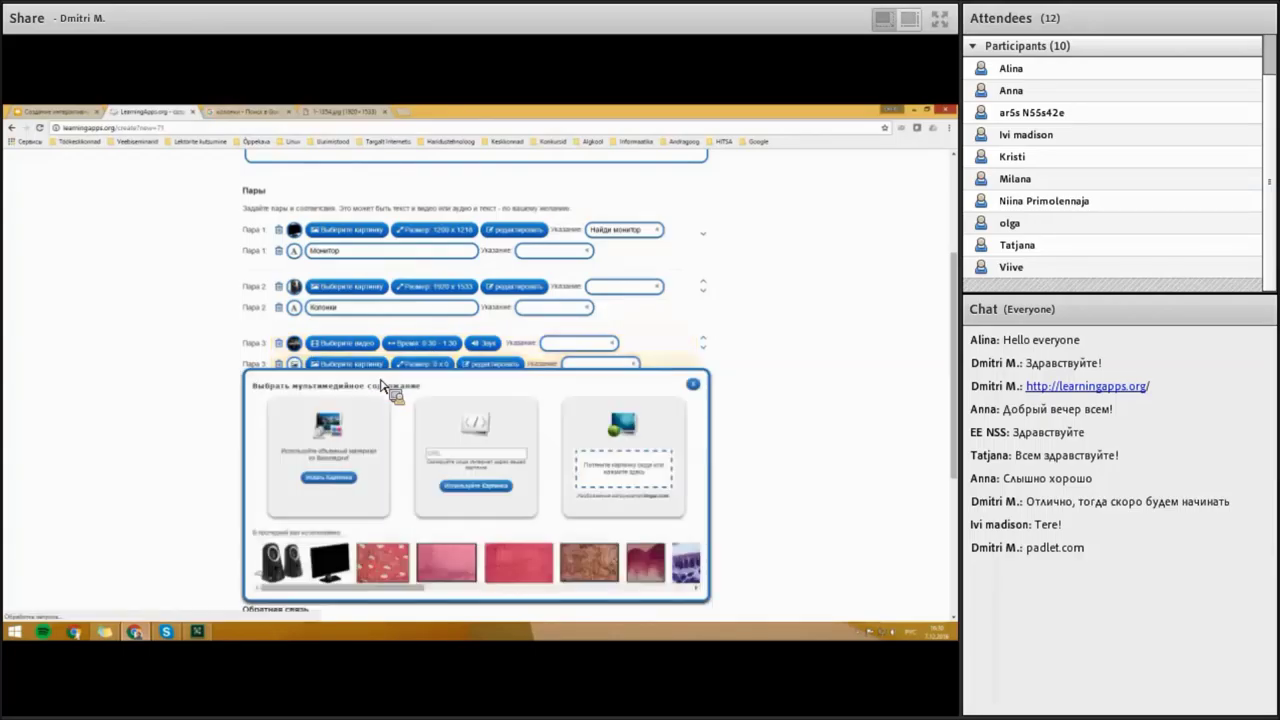
{"action": "left_click_drag", "start_coordinate": [148, 386], "coordinate": [412, 508]}
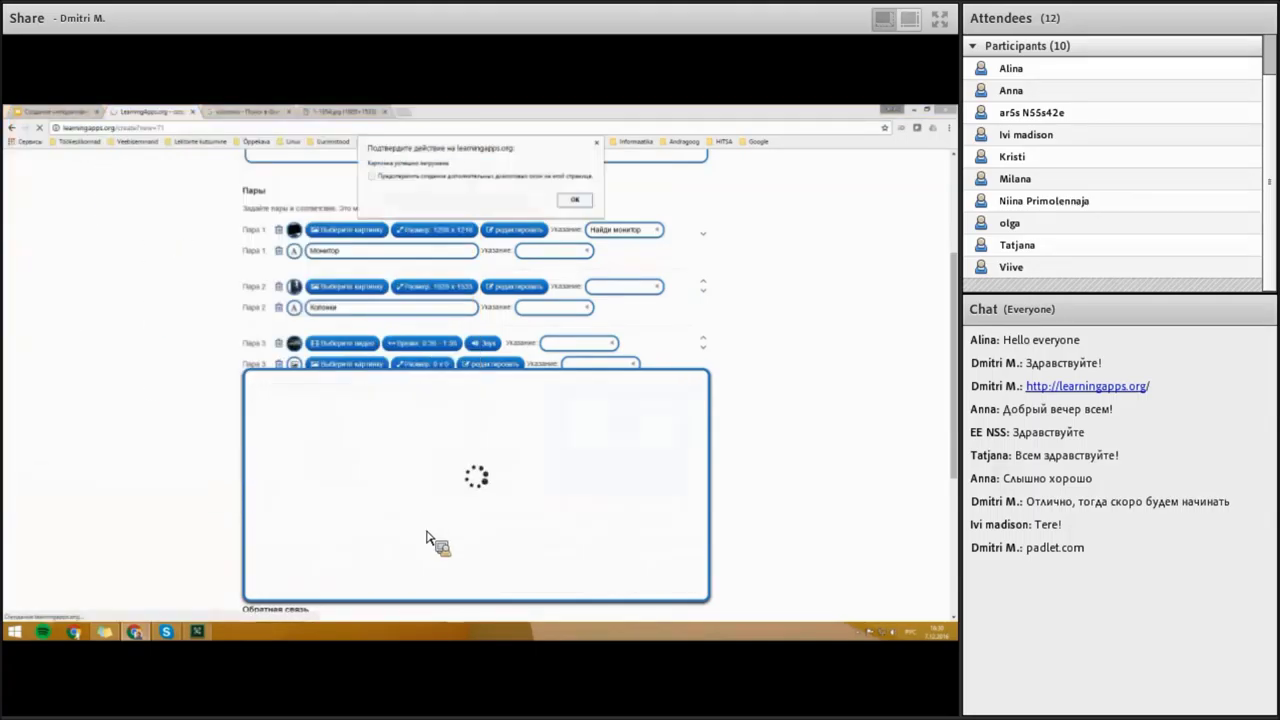
{"action": "left_click", "coordinate": [571, 194]}
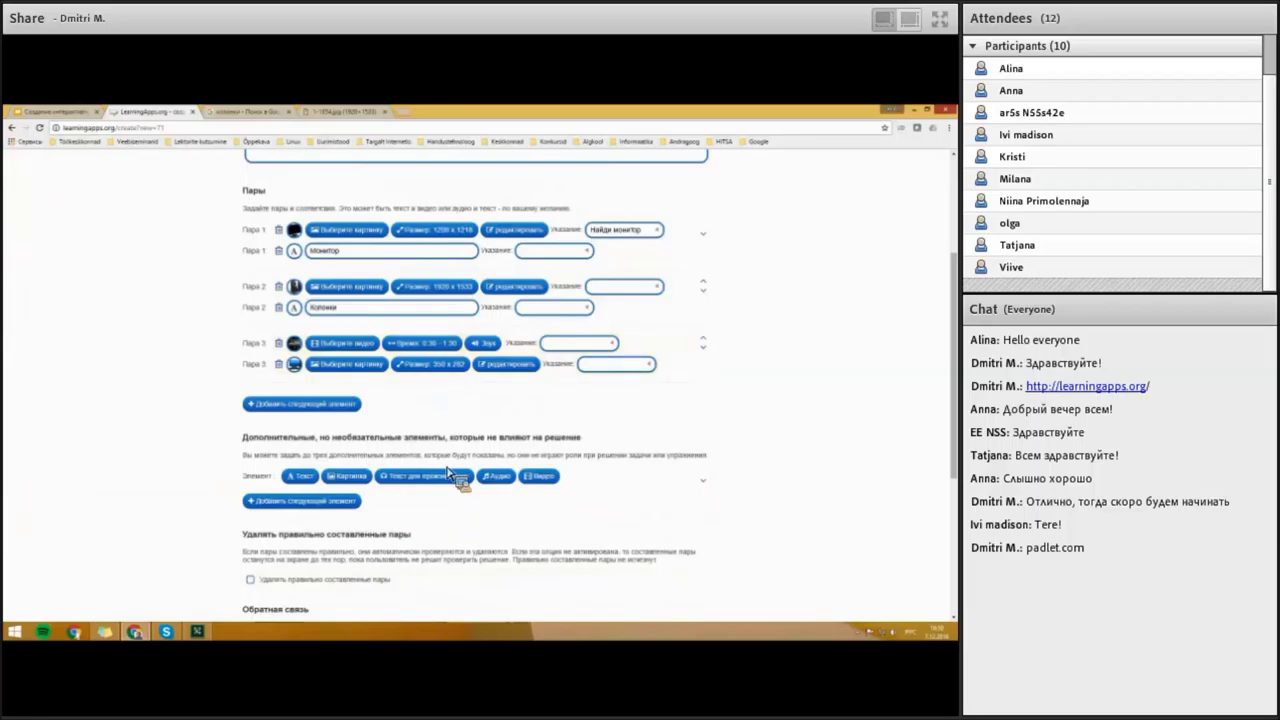
{"action": "mouse_move", "coordinate": [295, 341]}
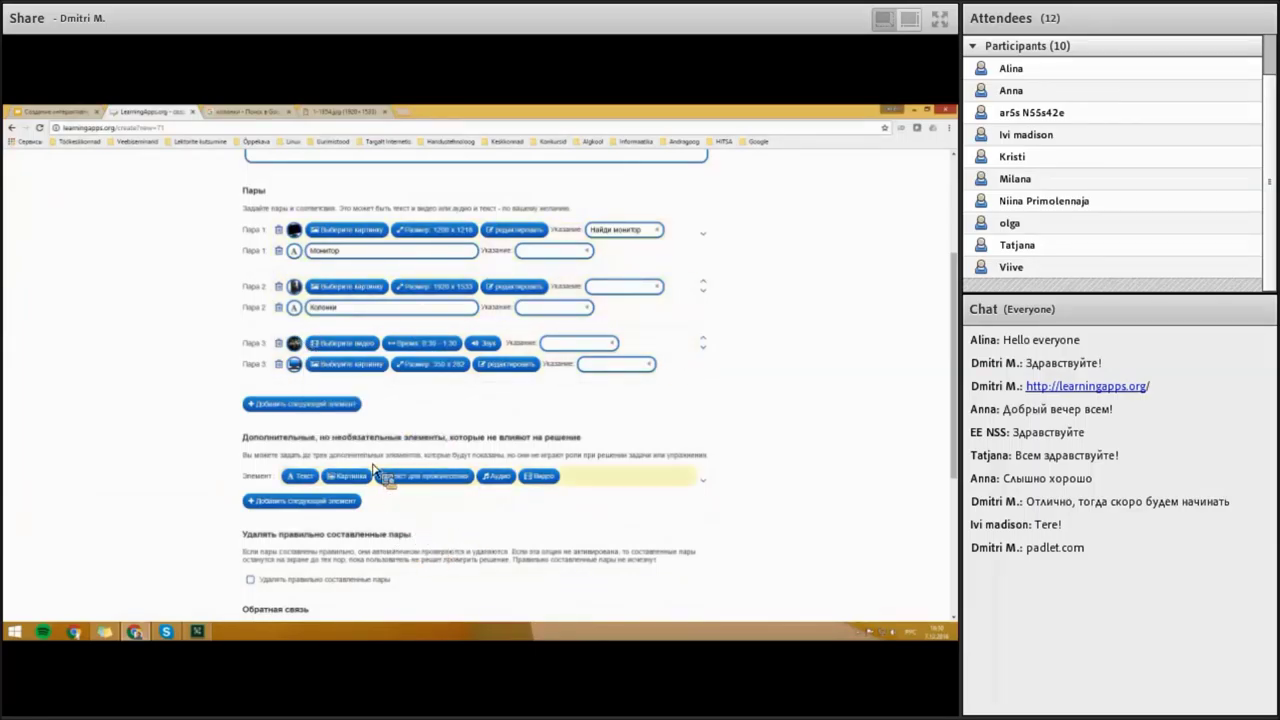
- Add another row to the optional extra elements and upload the mouse picture from the local files into the first row
{"action": "scroll", "coordinate": [390, 540], "scroll_direction": "down", "scroll_amount": 1}
{"action": "scroll", "coordinate": [378, 481], "scroll_direction": "down", "scroll_amount": 1}
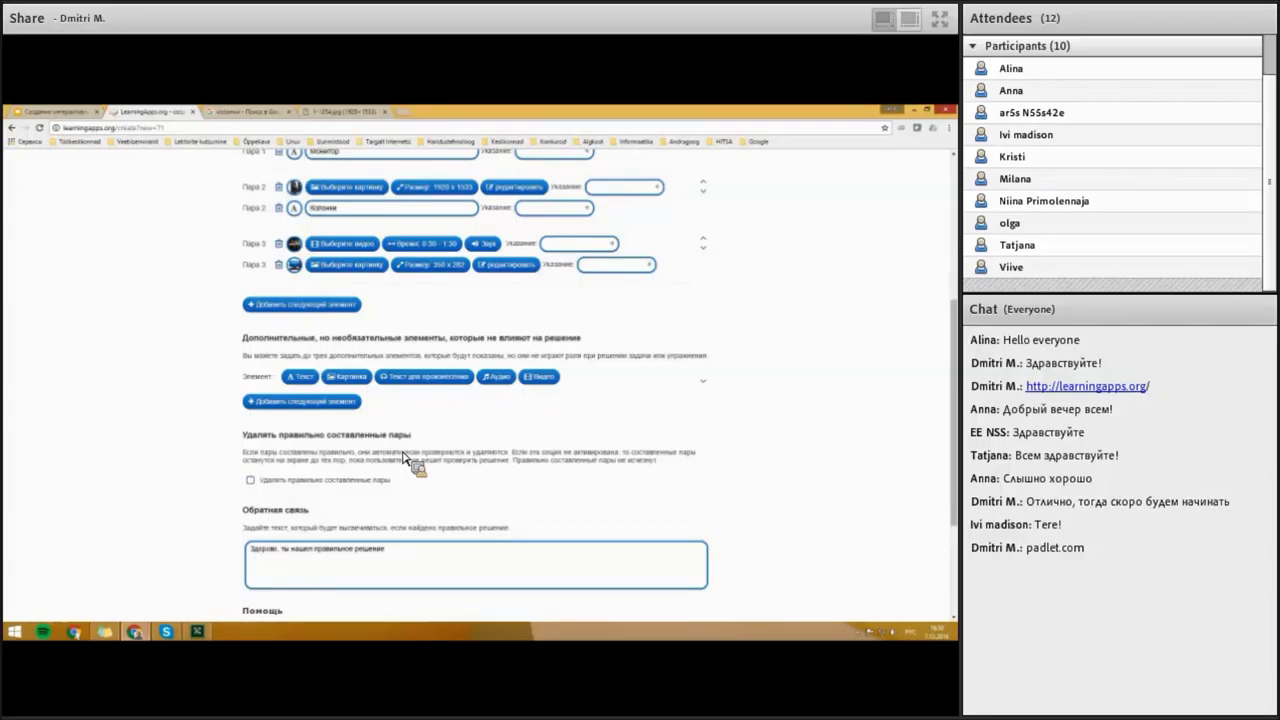
{"action": "scroll", "coordinate": [405, 458], "scroll_direction": "down", "scroll_amount": 2}
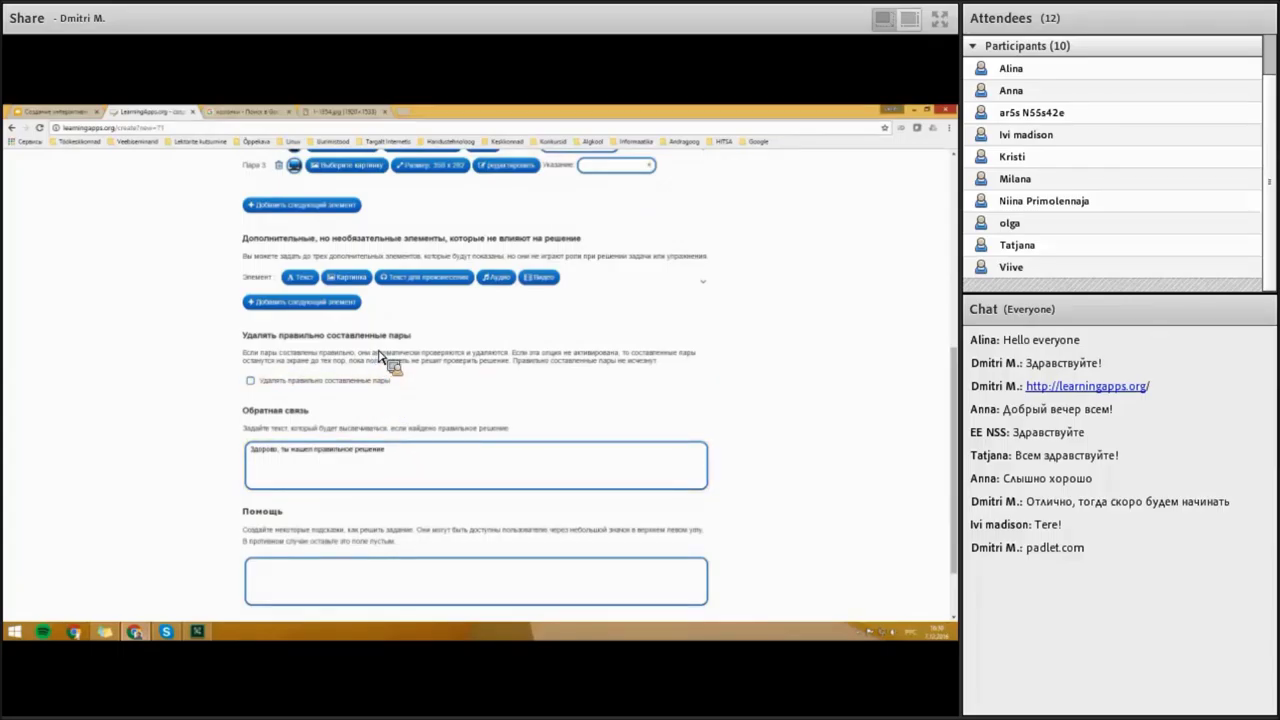
{"action": "left_click", "coordinate": [300, 301]}
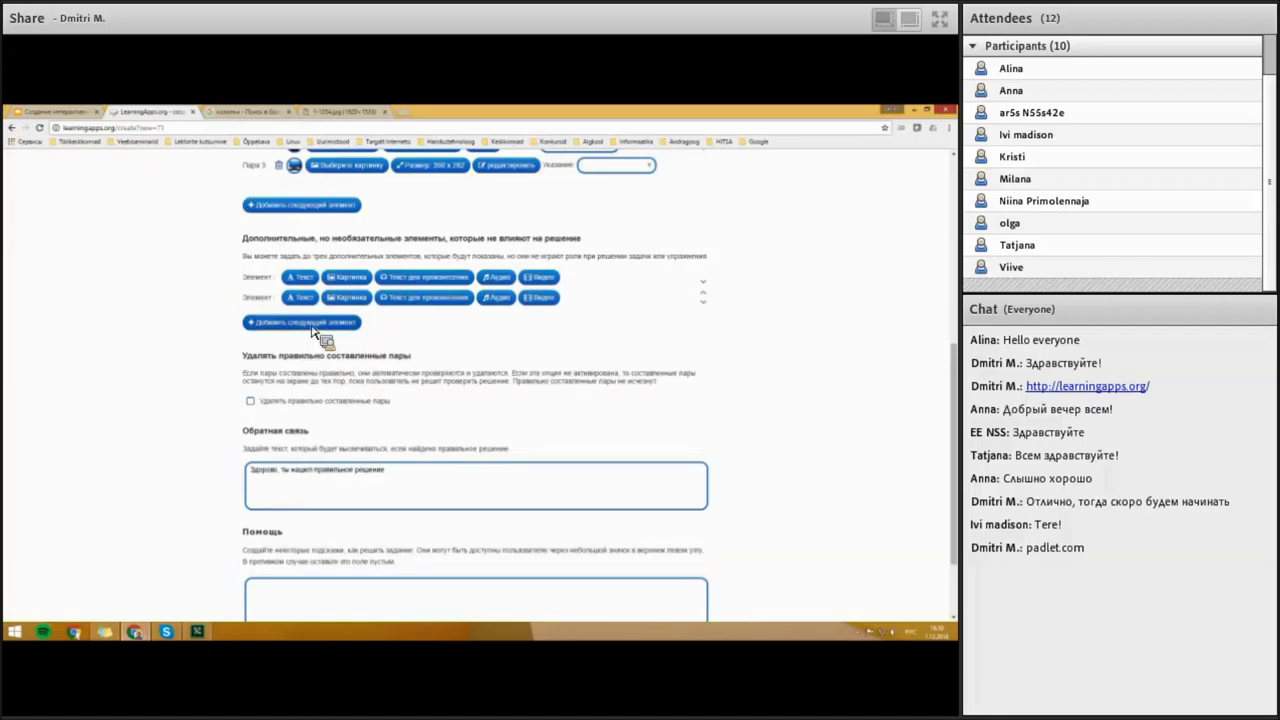
{"action": "left_click", "coordinate": [347, 277]}
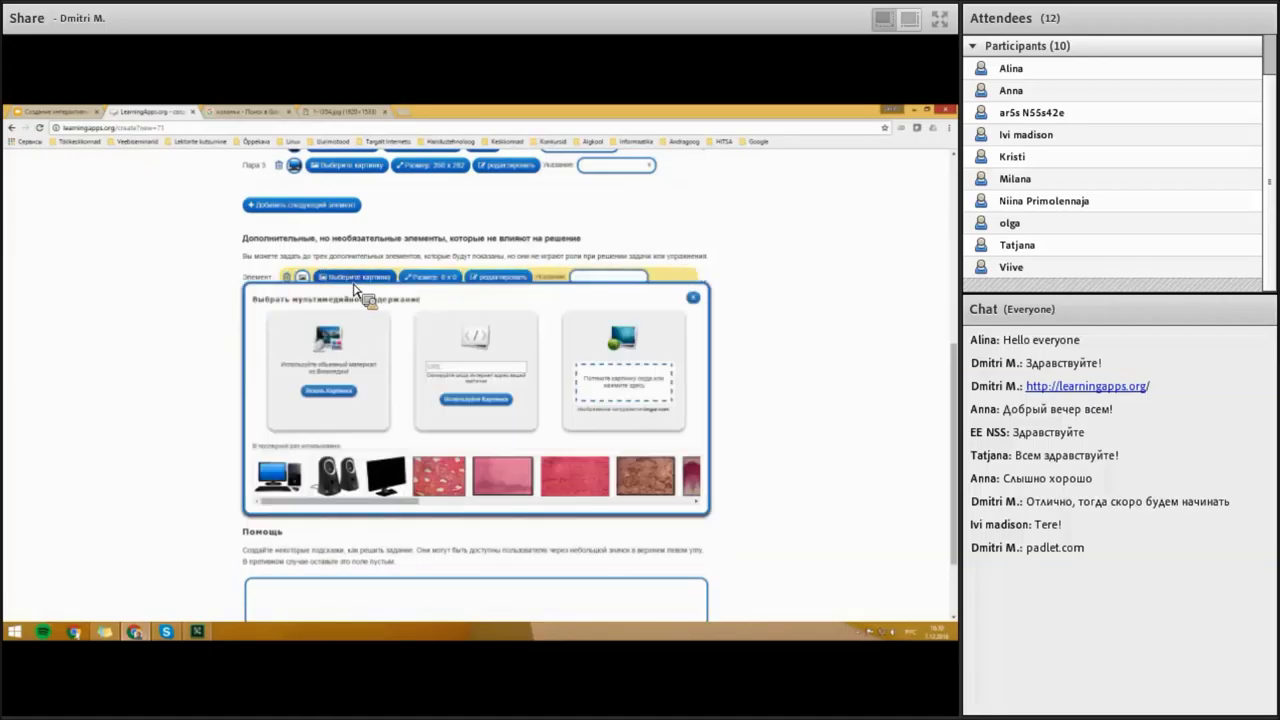
{"action": "left_click", "coordinate": [625, 385]}
{"action": "left_click", "coordinate": [130, 196]}
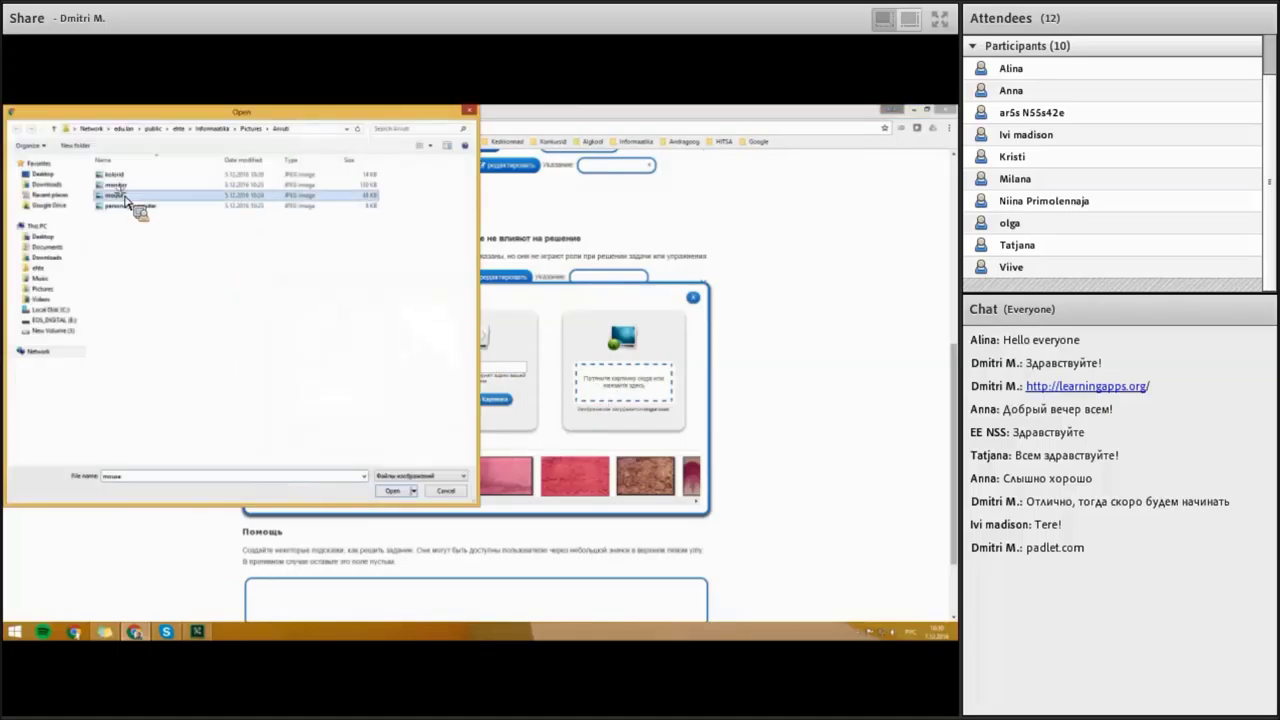
{"action": "left_click", "coordinate": [392, 491]}
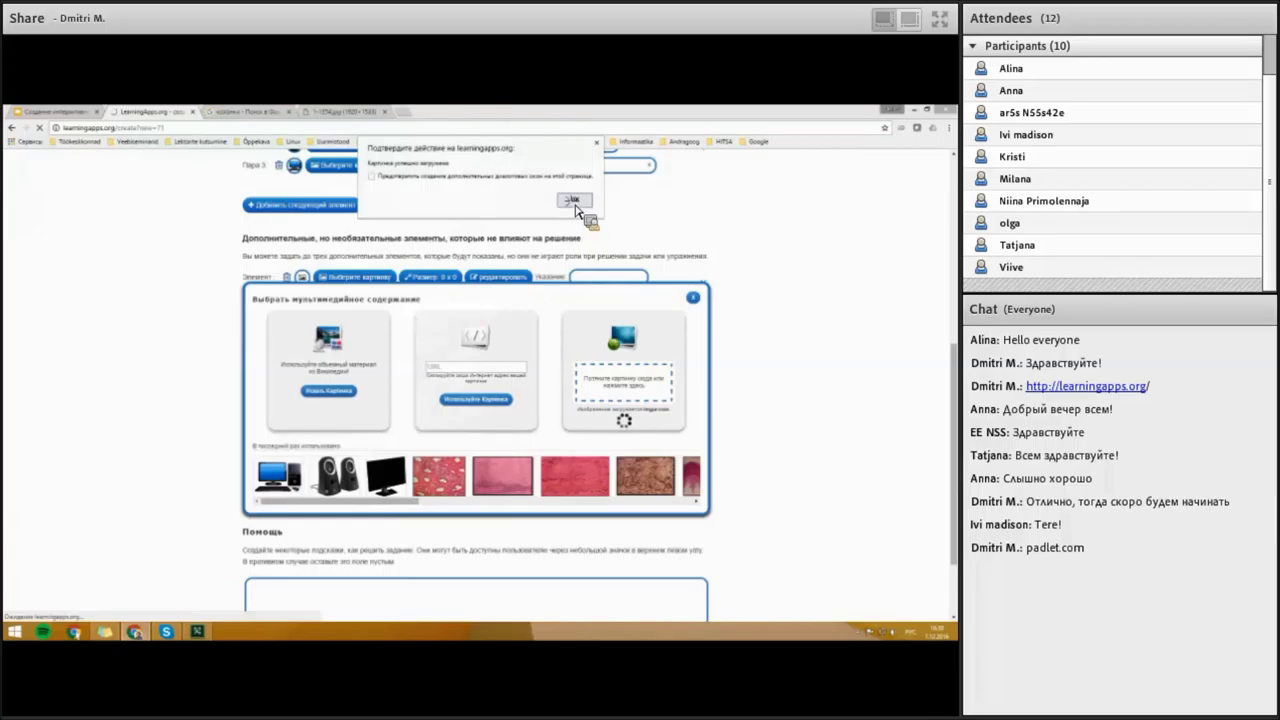
{"action": "left_click", "coordinate": [575, 199]}
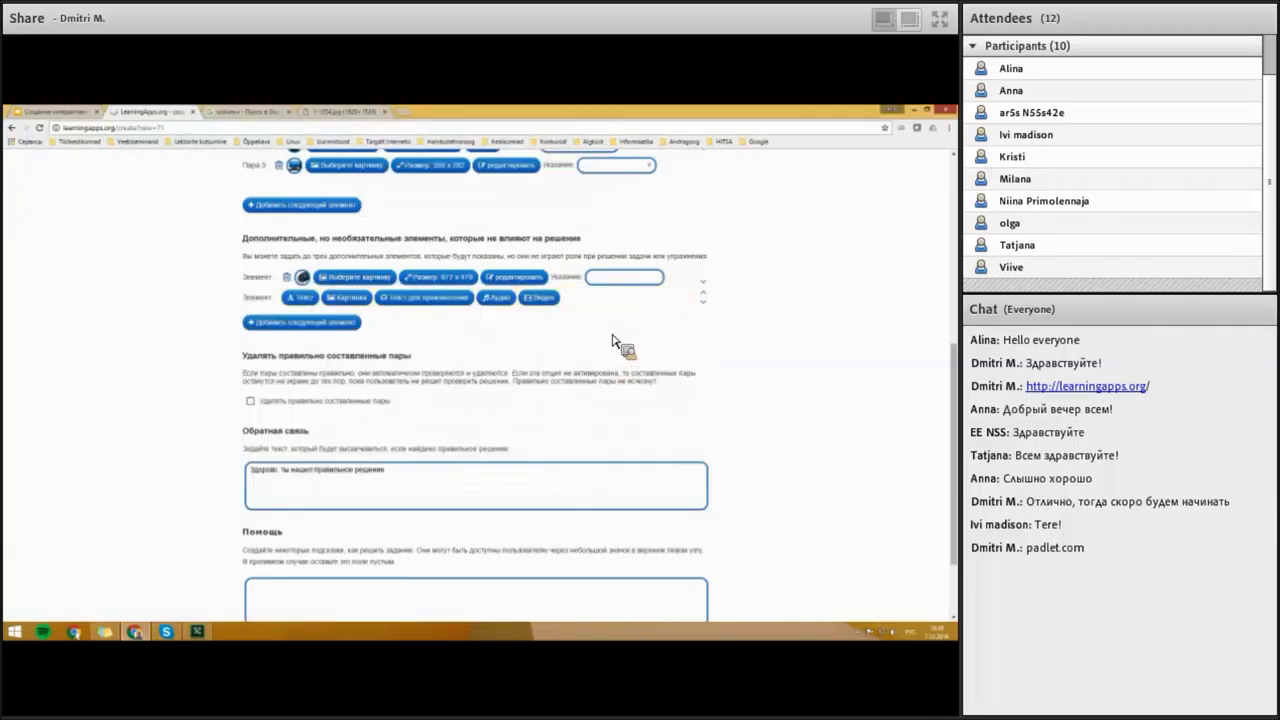
- Enable the removal of correctly matched pairs and go through the feedback and help text fields
{"action": "left_click", "coordinate": [250, 401]}
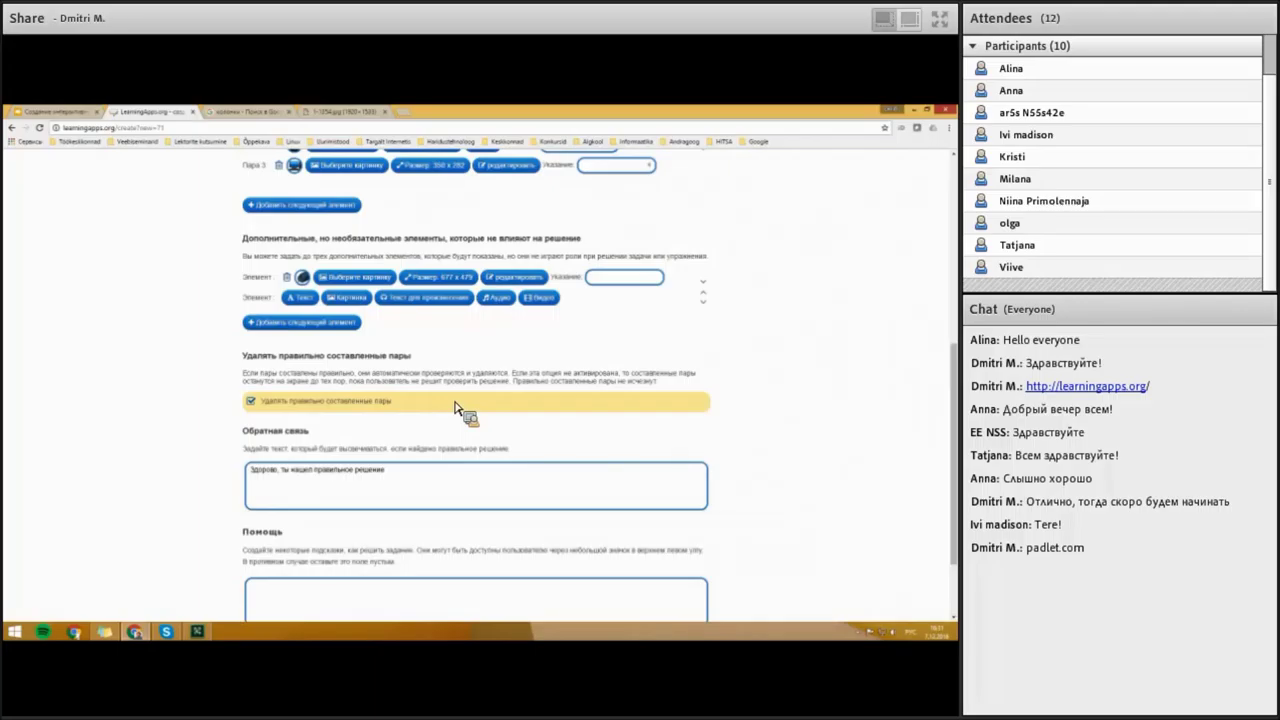
{"action": "triple_click", "coordinate": [486, 480]}
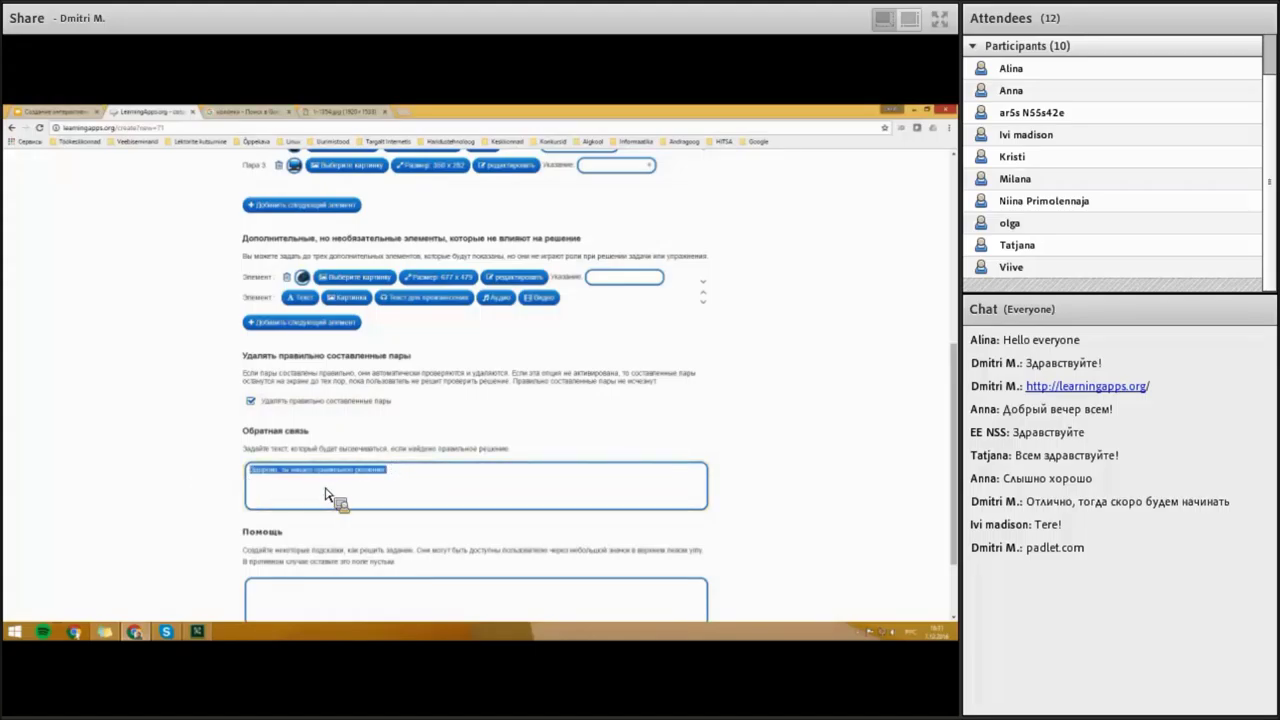
{"action": "scroll", "coordinate": [320, 492], "scroll_direction": "down", "scroll_amount": 1}
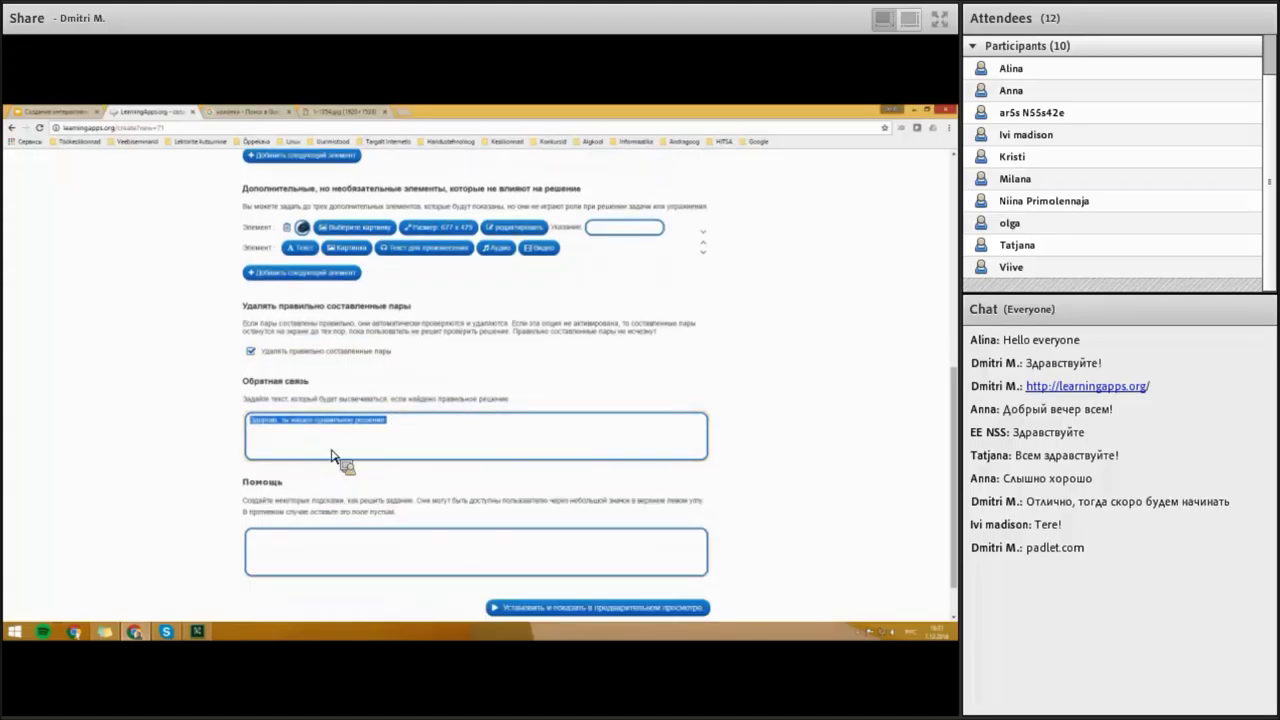
{"action": "left_click", "coordinate": [345, 452]}
{"action": "left_click", "coordinate": [355, 562]}
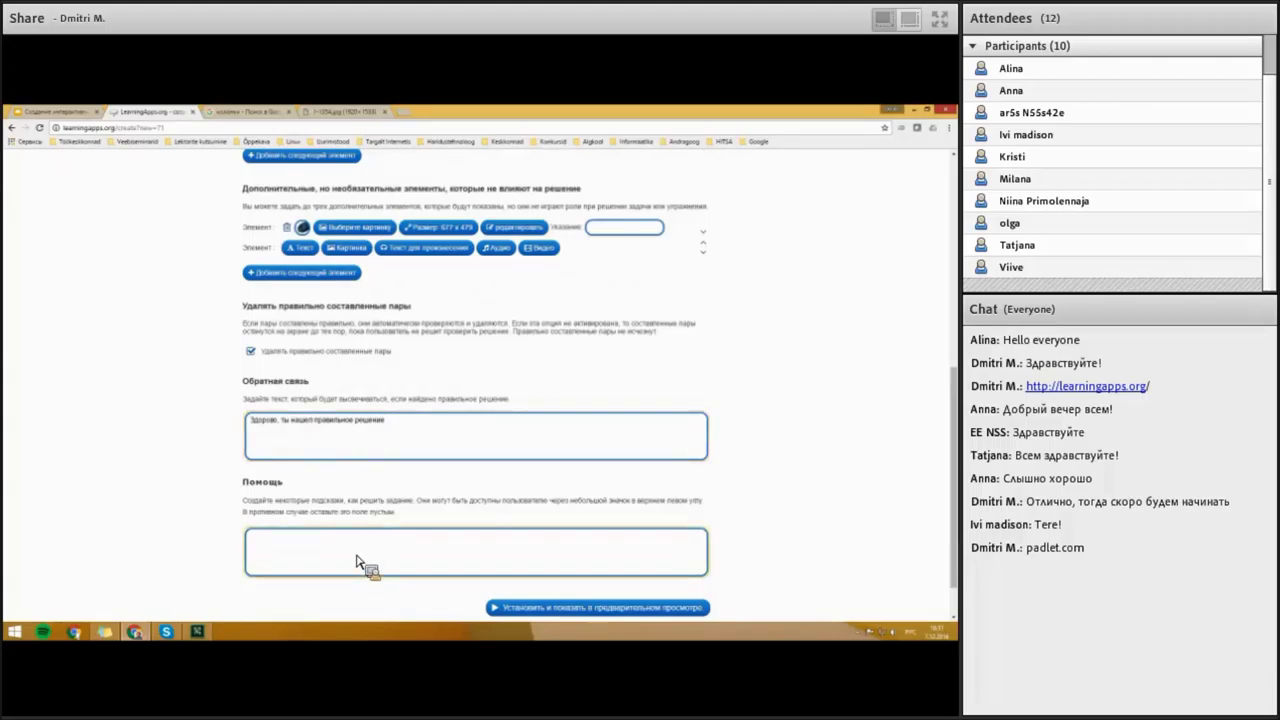
- Enter "Собери пару" as the help text and set up the exercise with a preview
{"action": "left_click", "coordinate": [320, 562]}
{"action": "type", "text": "О"}
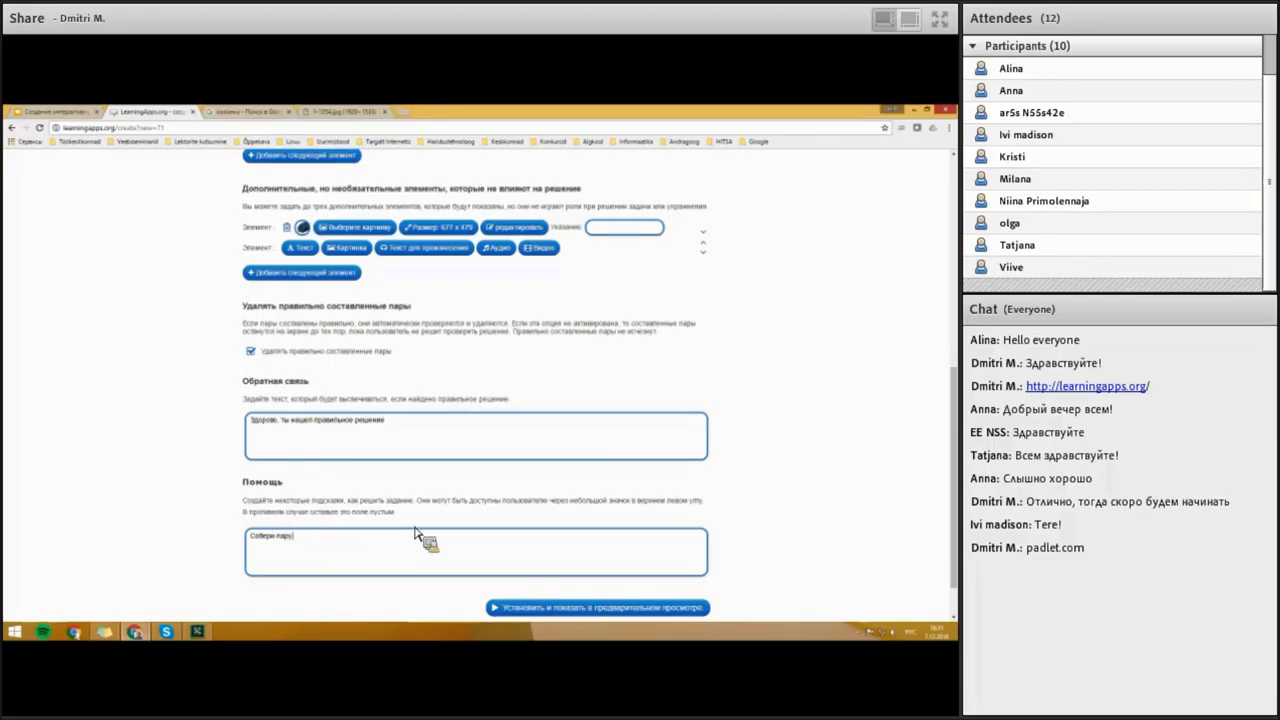
{"action": "scroll", "coordinate": [470, 515], "scroll_direction": "down", "scroll_amount": 2}
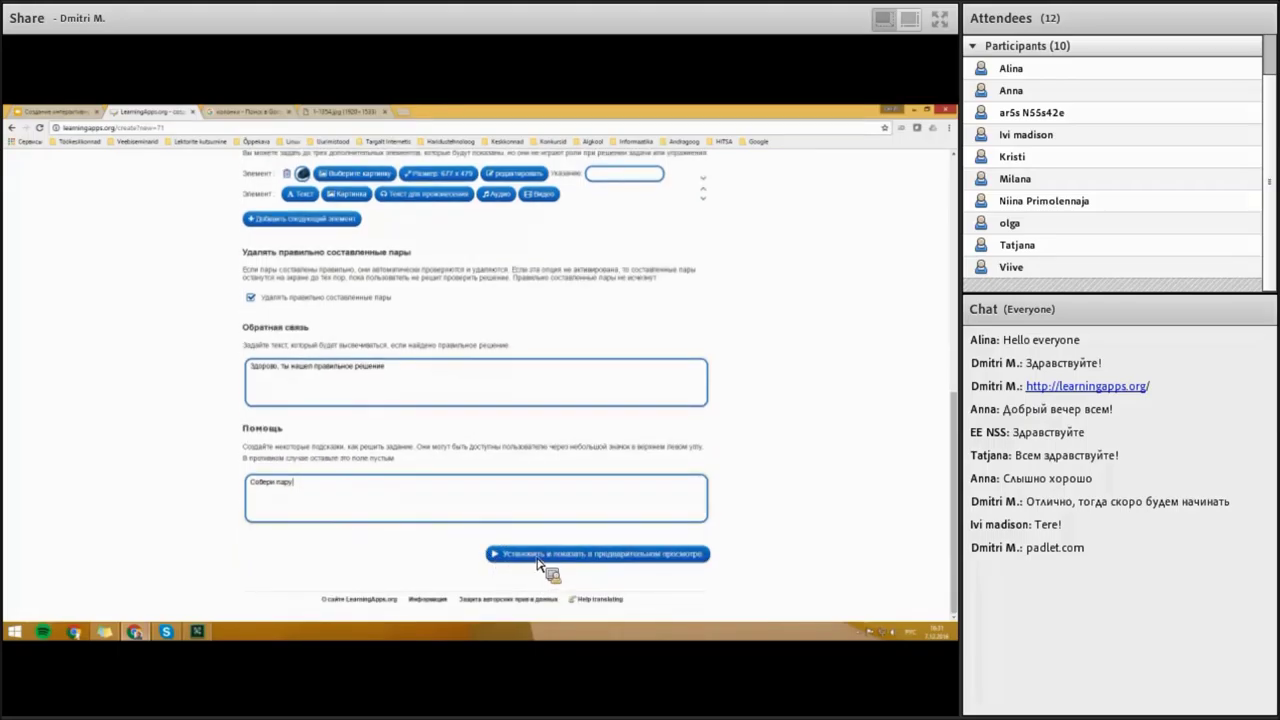
{"action": "left_click", "coordinate": [540, 558]}
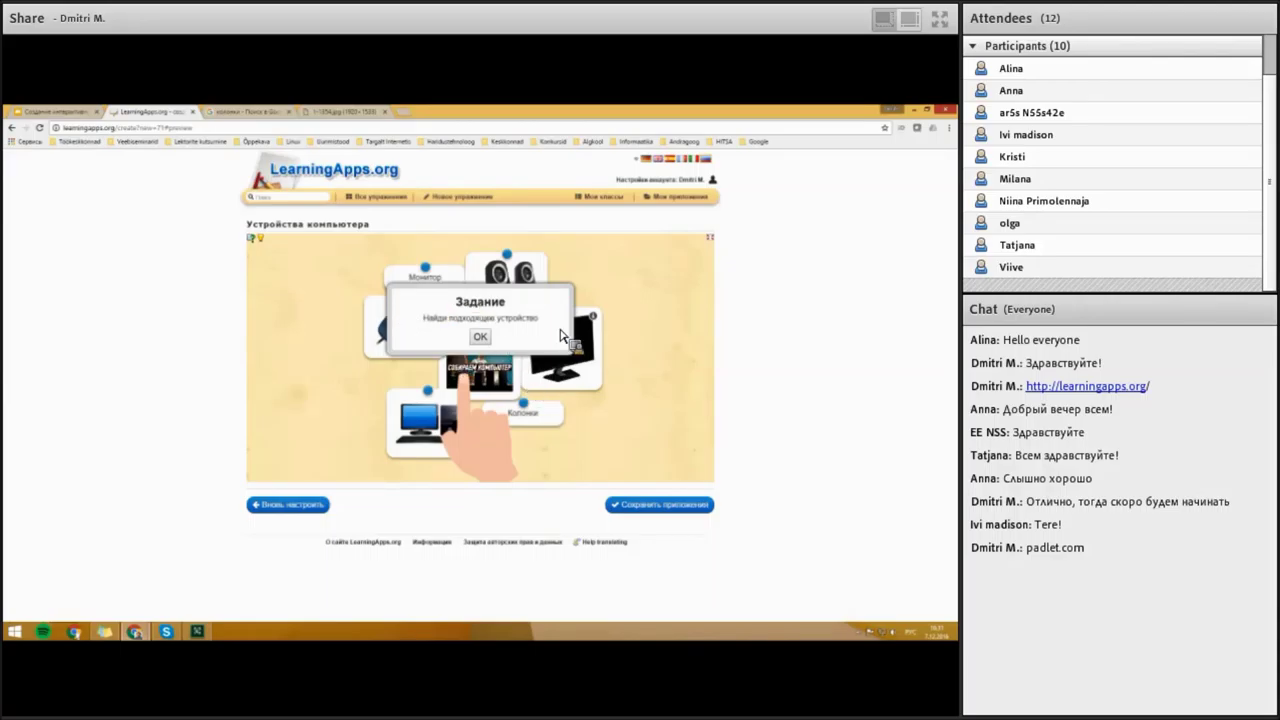
- Dismiss the task description in the preview, play the video card's excerpt and close the video
{"action": "left_click", "coordinate": [479, 337]}
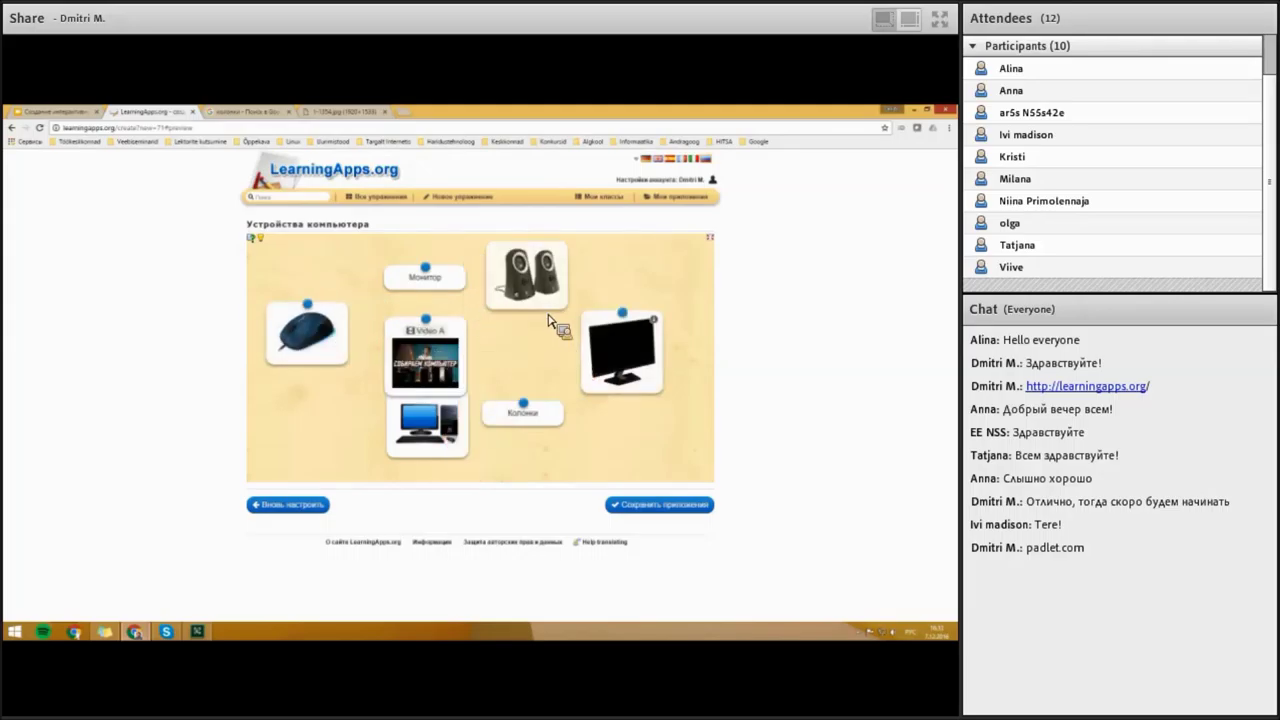
{"action": "left_click", "coordinate": [445, 343]}
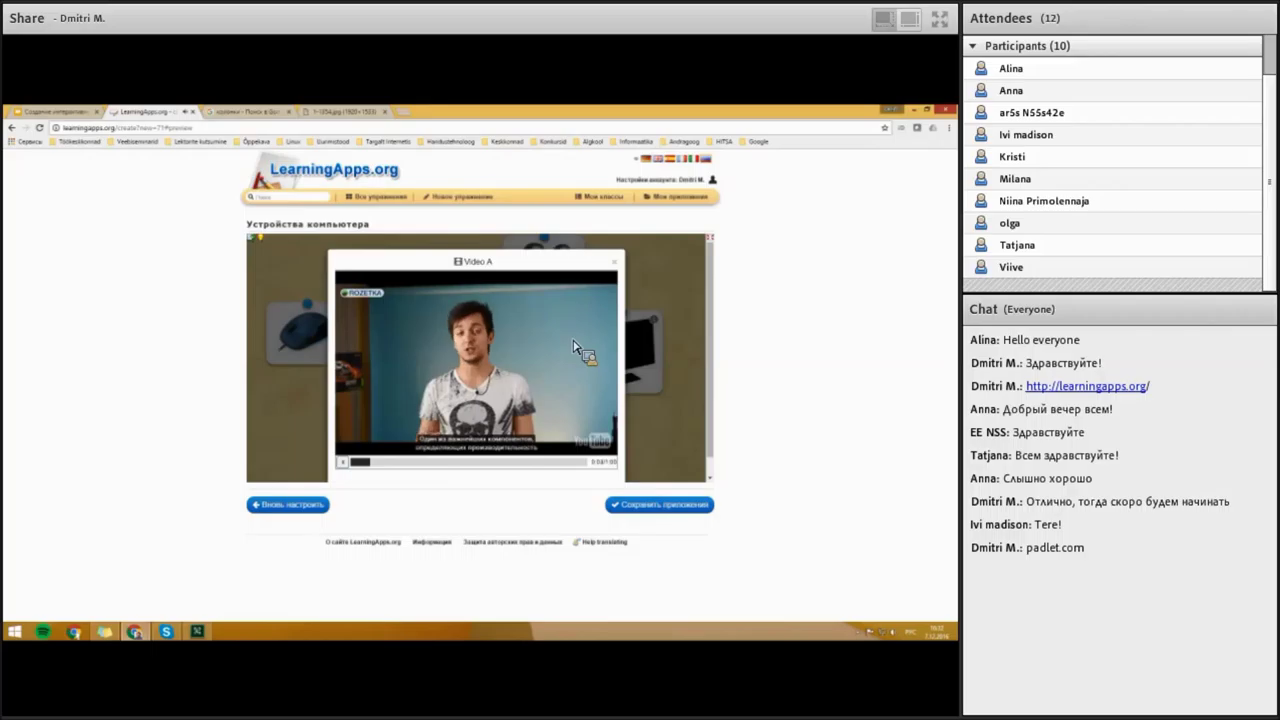
{"action": "key", "text": "Escape"}
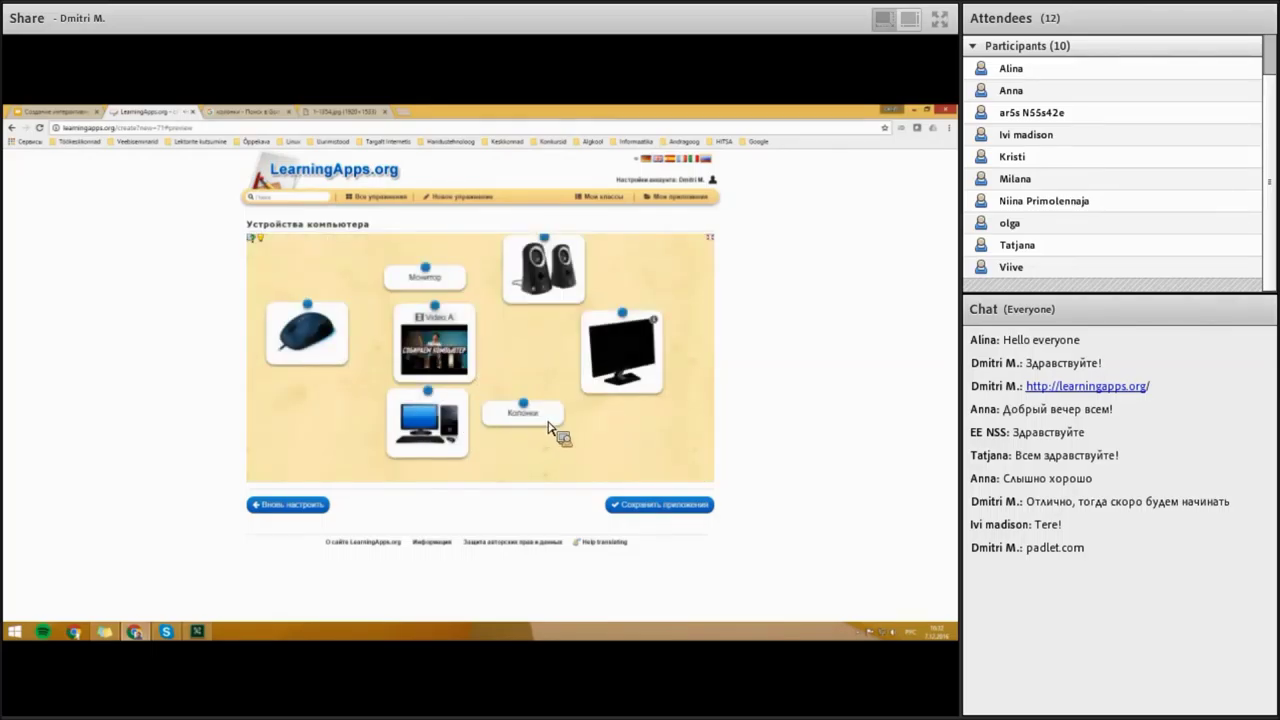
- Test the preview by matching the speakers, monitor and computer video cards with their counterparts, and save the exercise
{"action": "left_click_drag", "start_coordinate": [540, 428], "coordinate": [580, 340]}
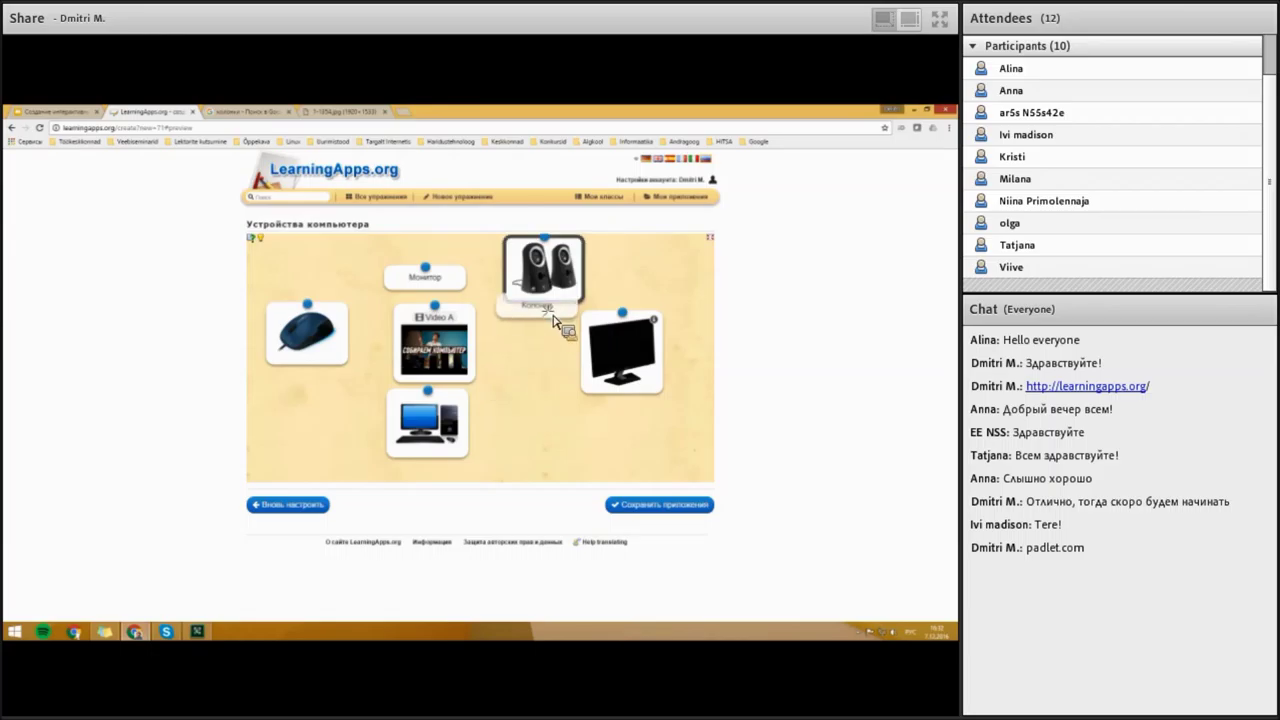
{"action": "left_click_drag", "start_coordinate": [460, 372], "coordinate": [600, 385]}
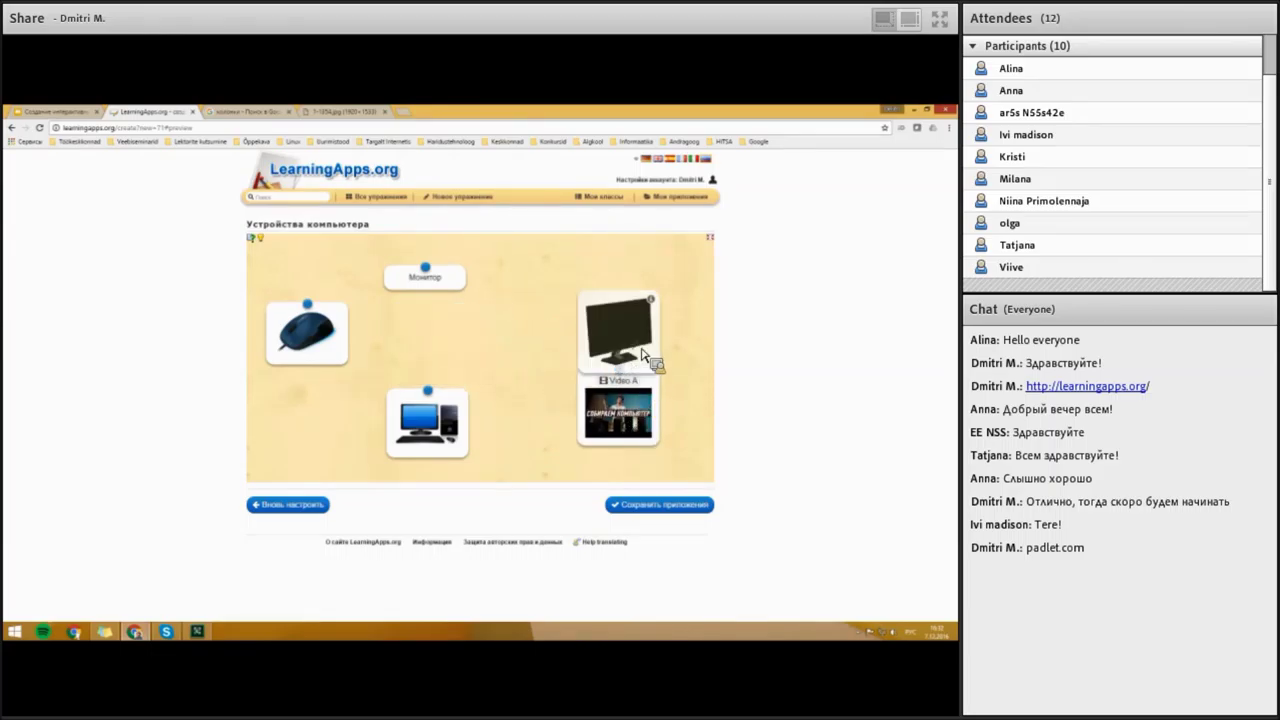
{"action": "left_click_drag", "start_coordinate": [630, 380], "coordinate": [435, 325]}
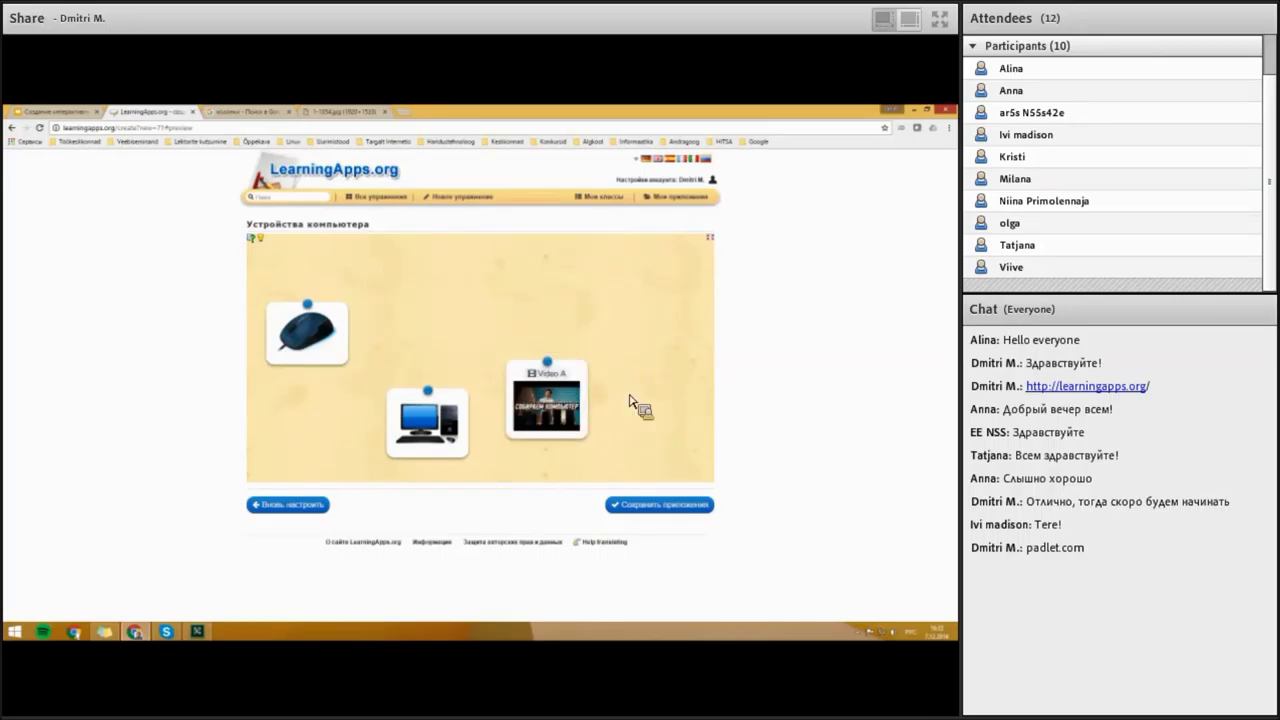
{"action": "left_click_drag", "start_coordinate": [576, 415], "coordinate": [560, 417]}
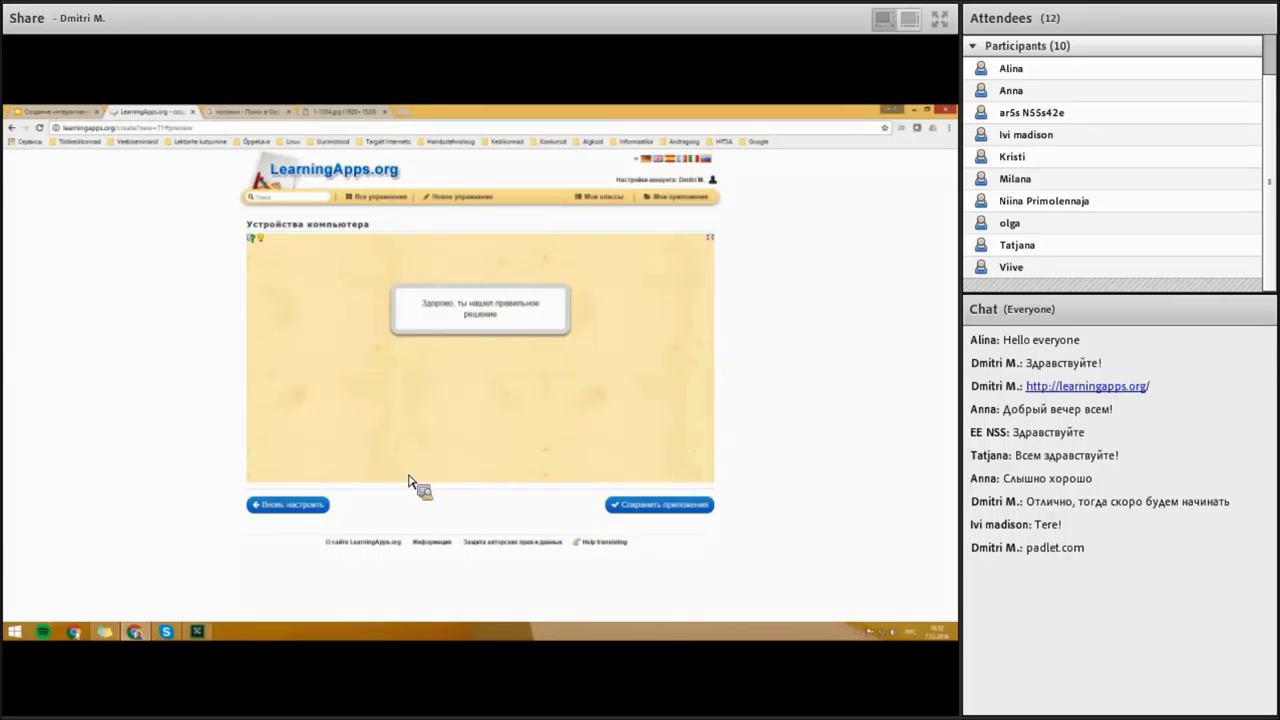
{"action": "left_click", "coordinate": [680, 506]}
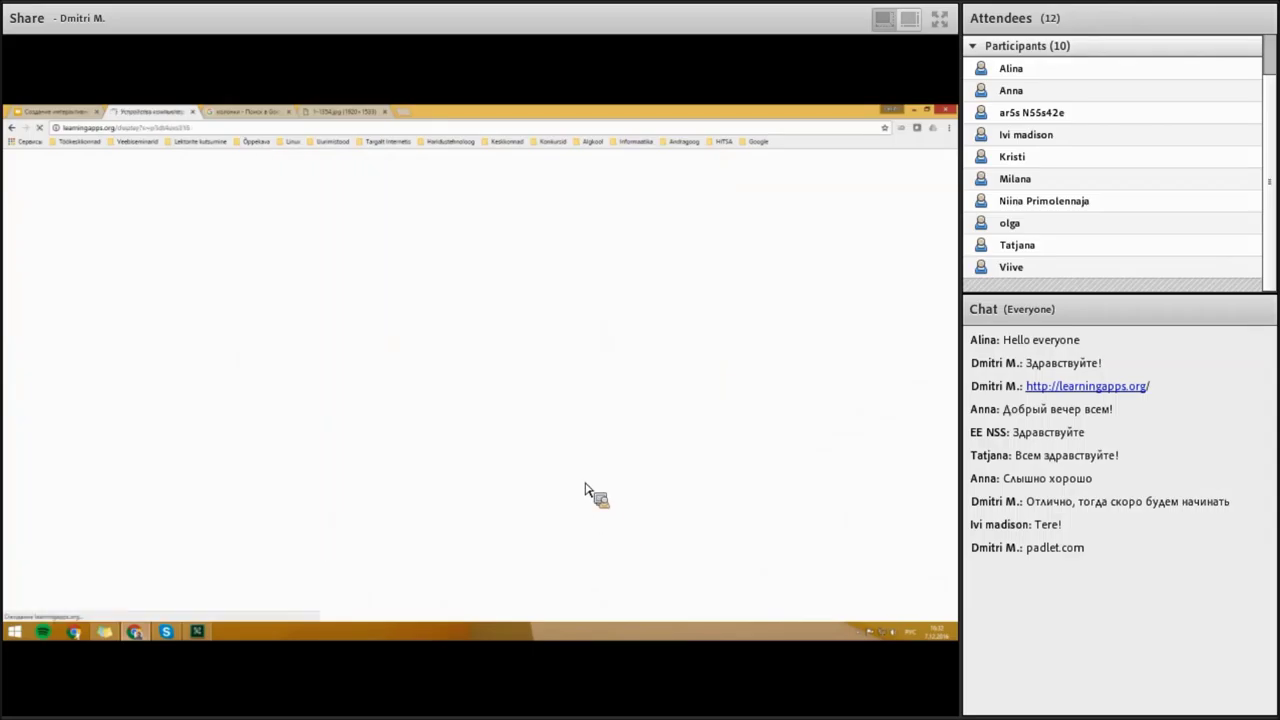